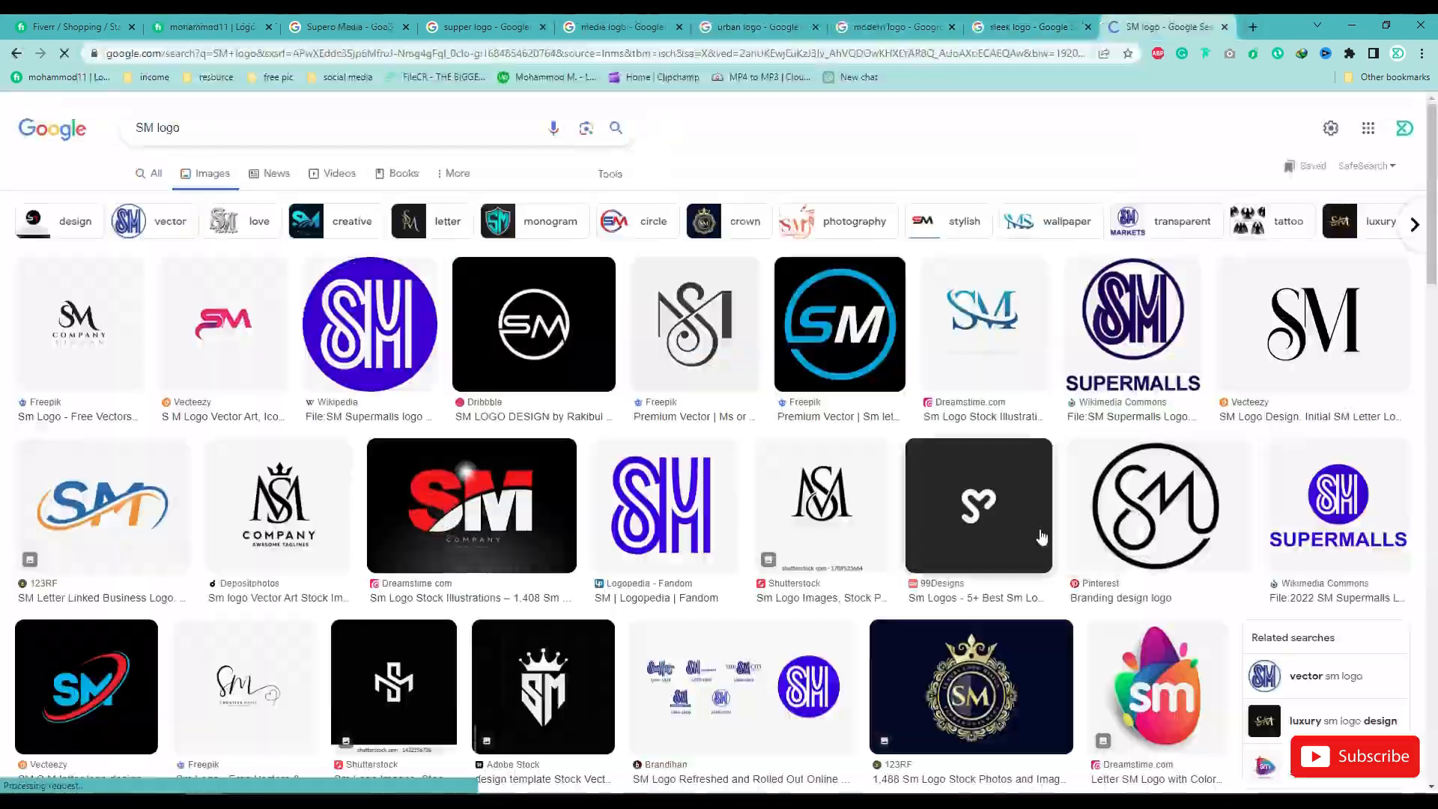
Step: Browse the image search results for modern logo and SM logo as design references
scroll(1041, 537, "down", 15)
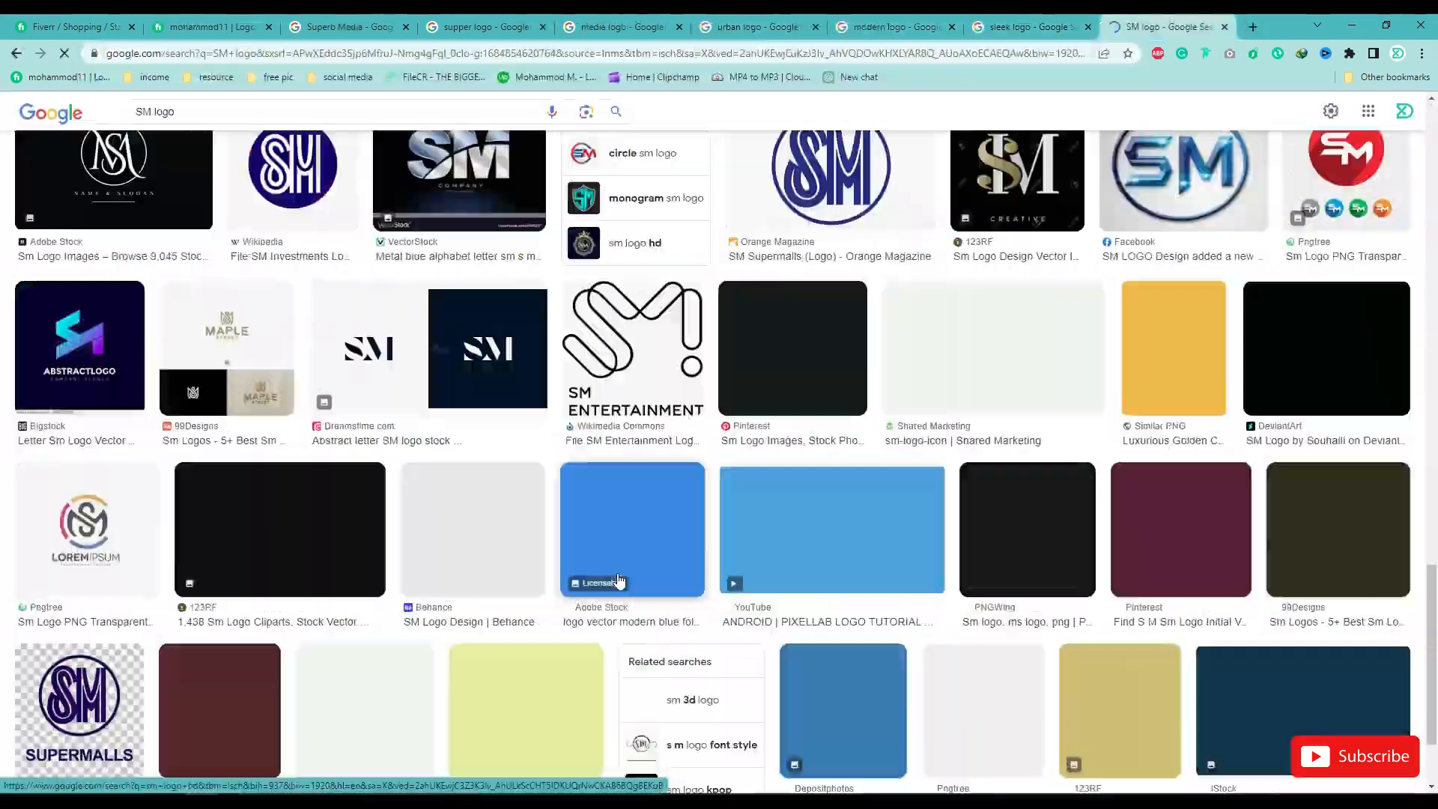
scroll(1041, 537, "up", 12)
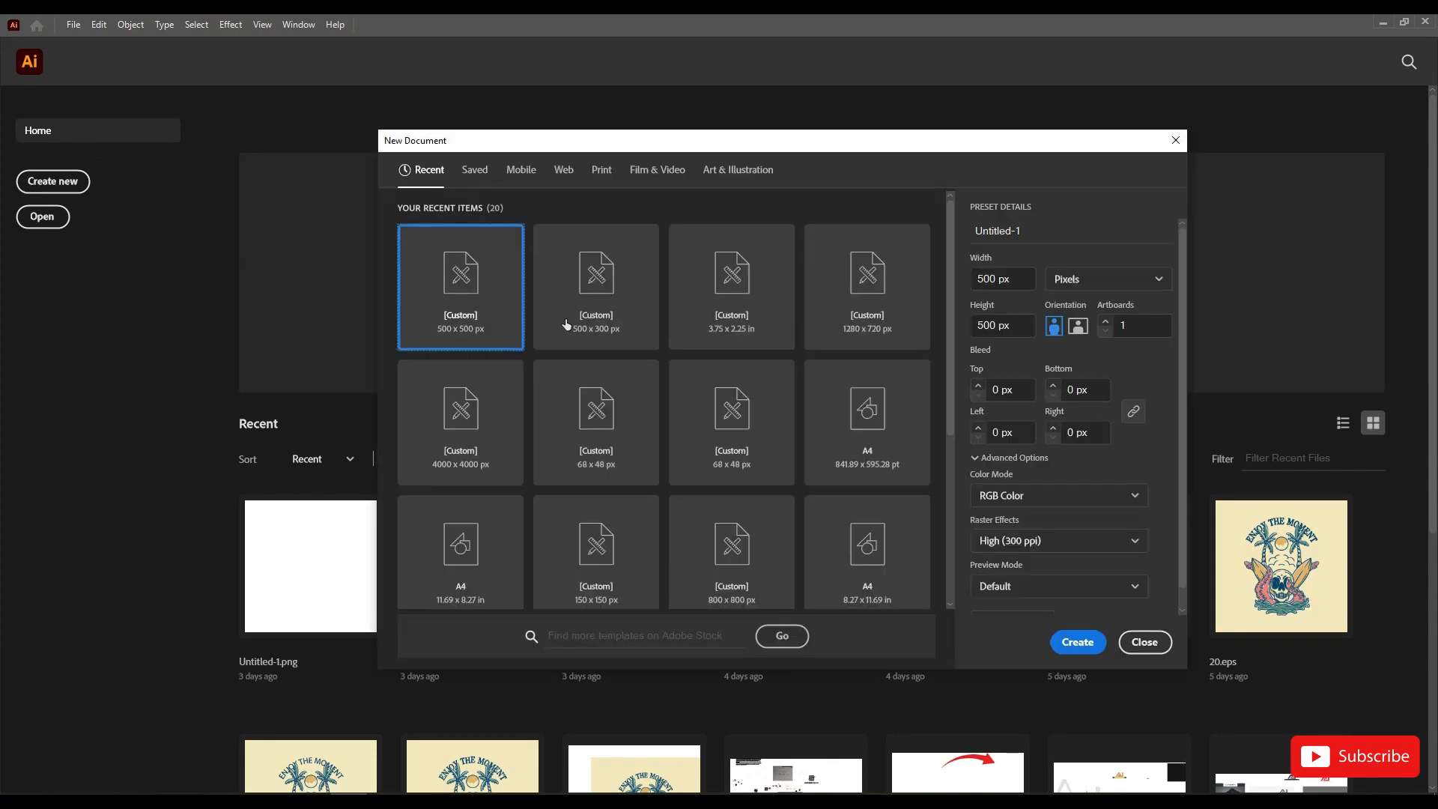
Step: Switch to Illustrator and create a new 500 x 500 px document in RGB color
left_click(496, 292)
left_click(1028, 278)
left_click(1007, 326)
left_click(1065, 642)
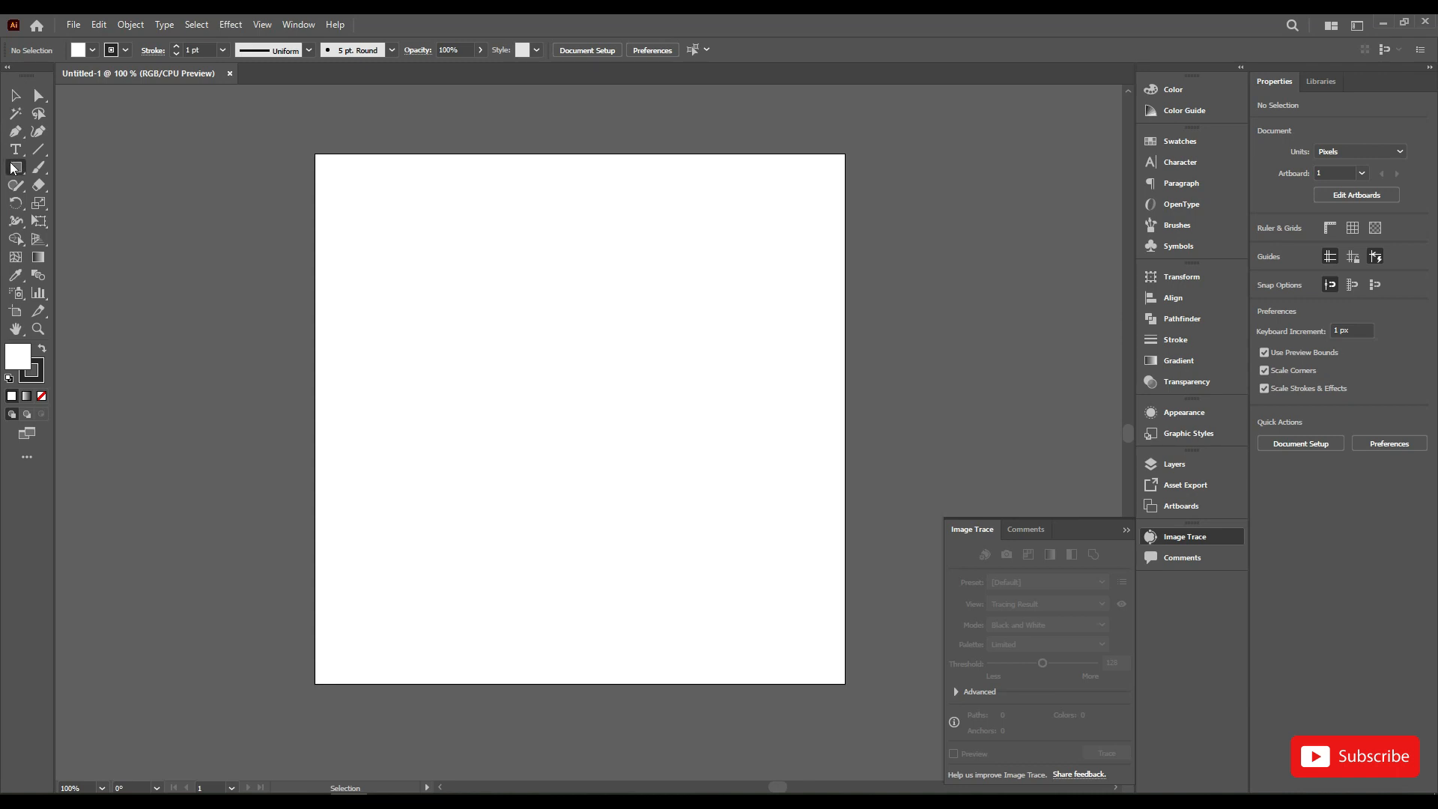
Step: Draw a square about 49 px wide near the middle of the artboard
left_click(14, 168)
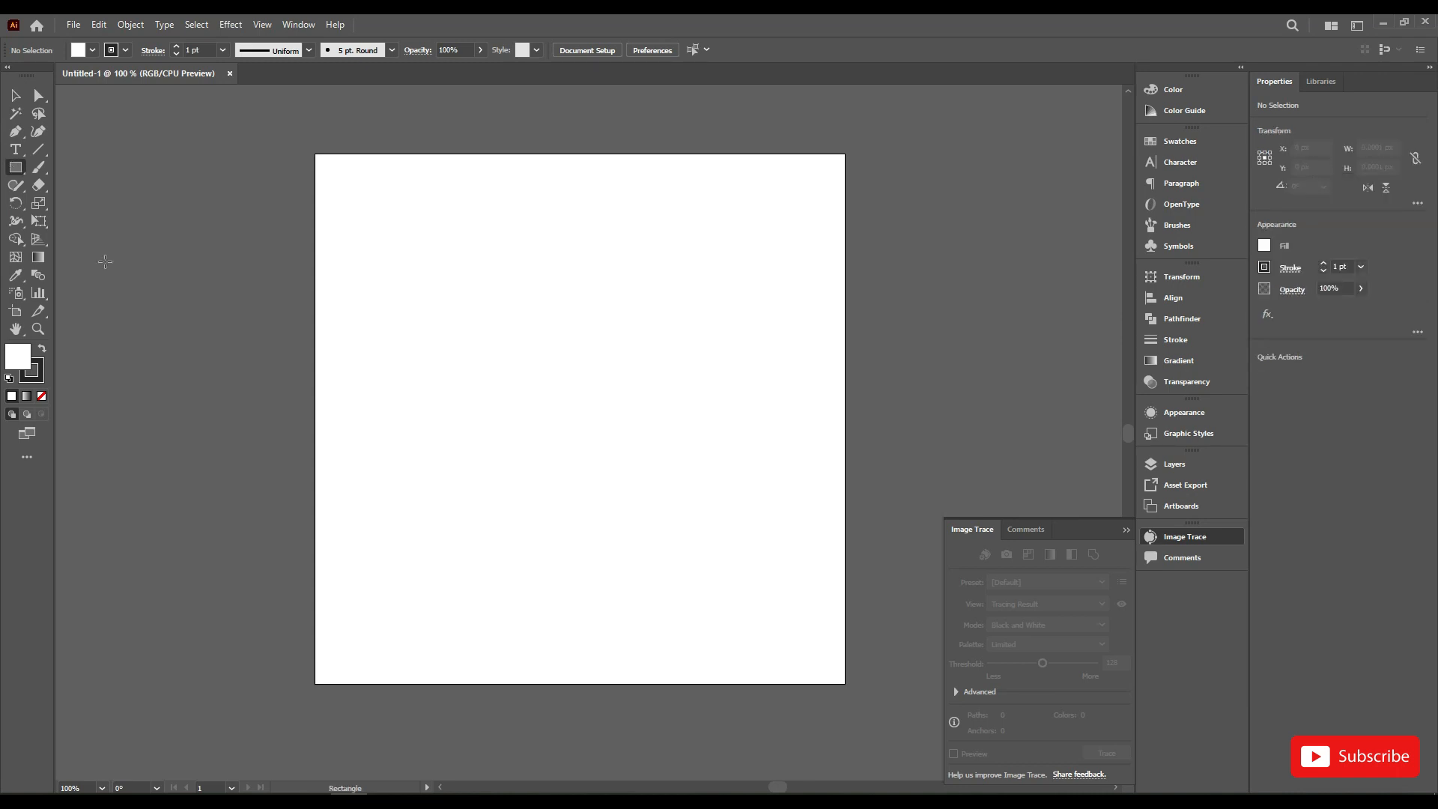
scroll(573, 379, "up", 1)
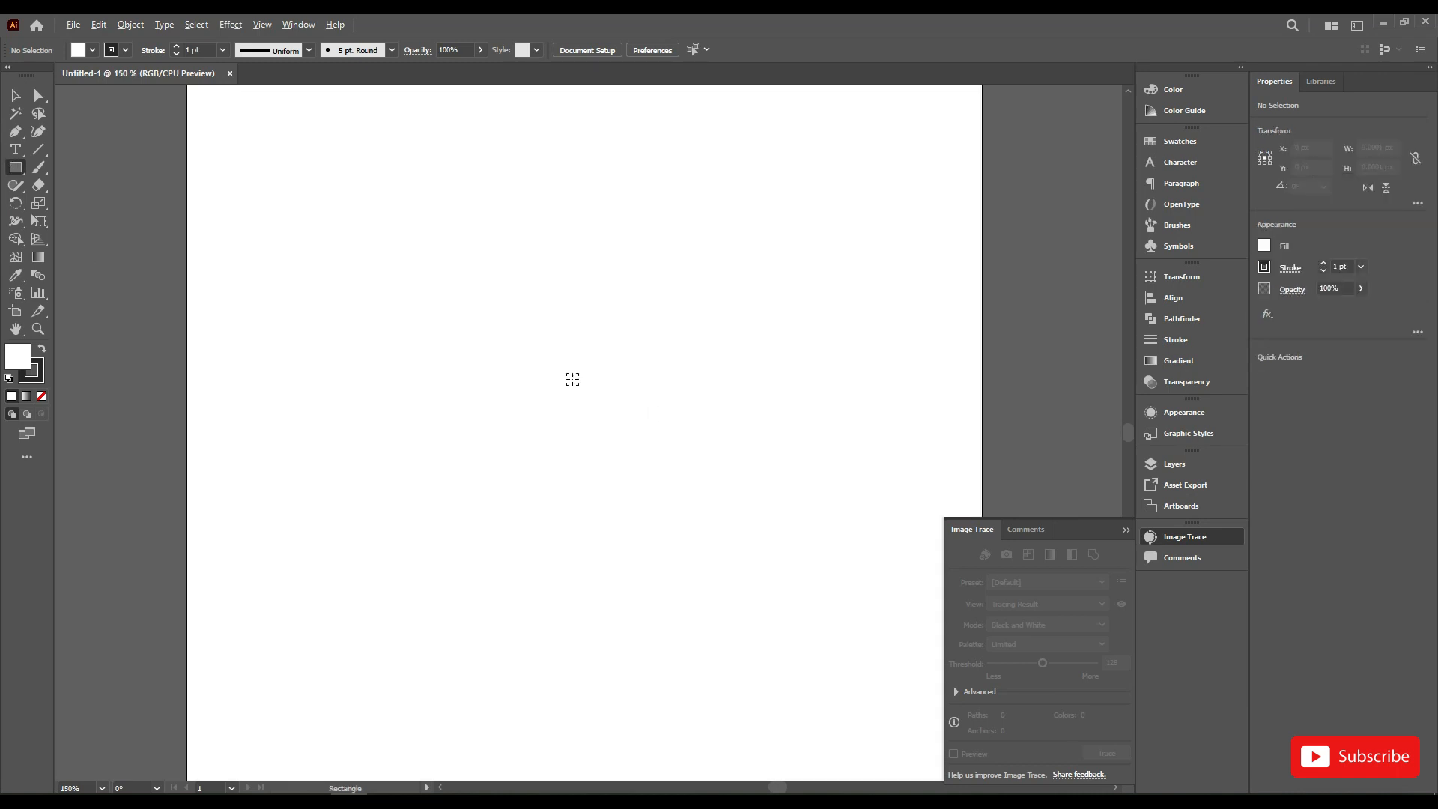
left_click_drag(524, 354, 601, 430)
key("ctrl+plus")
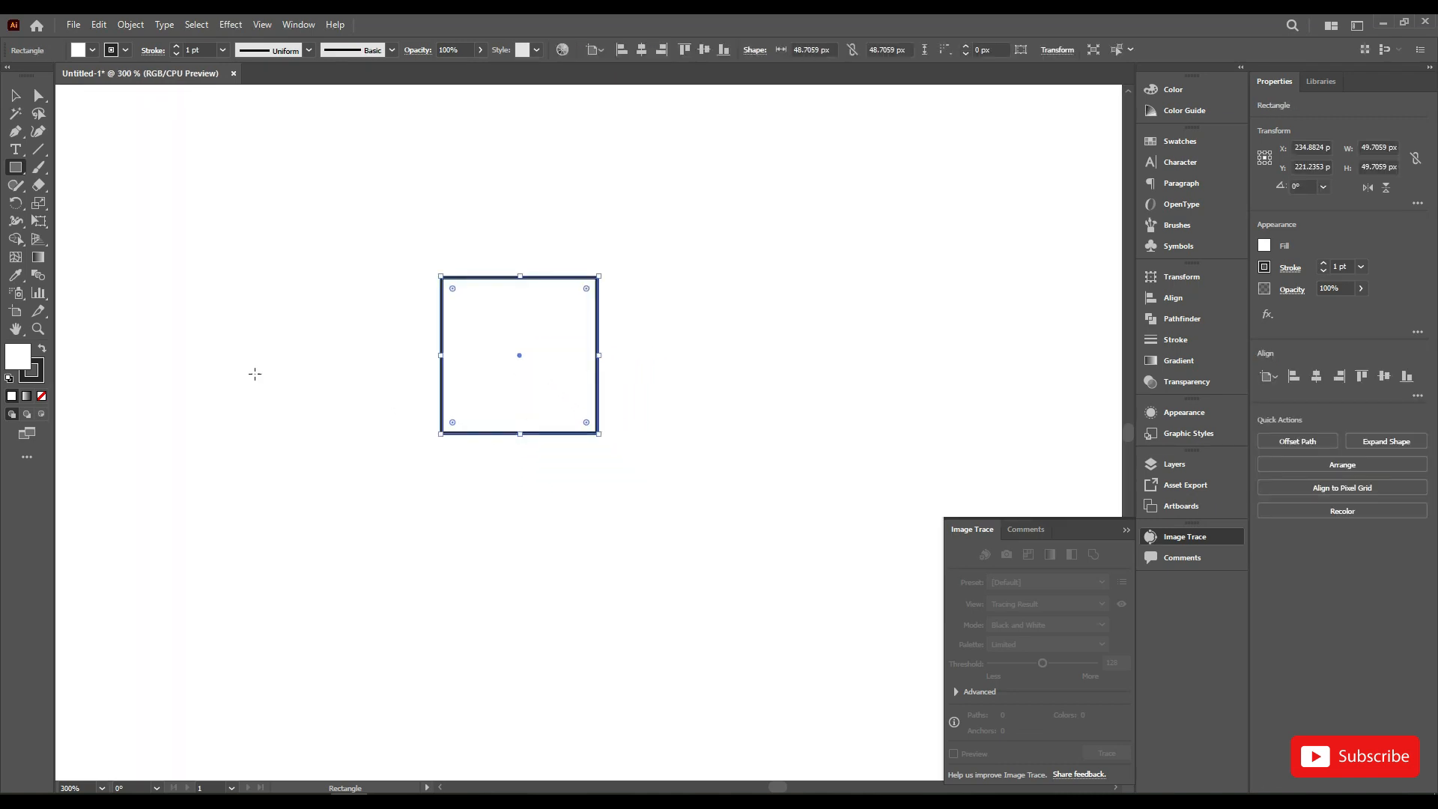
Step: Remove the square's fill, set its dark stroke to 3 pt, and deselect it
left_click(40, 397)
left_click(38, 376)
left_click(176, 46)
left_click(177, 47)
left_click(15, 95)
left_click(327, 190)
key("ctrl+plus")
Step: Draw a 45° line from the square's lower-left corner to its upper-right corner and lengthen it past the lower-left corner
left_click(39, 149)
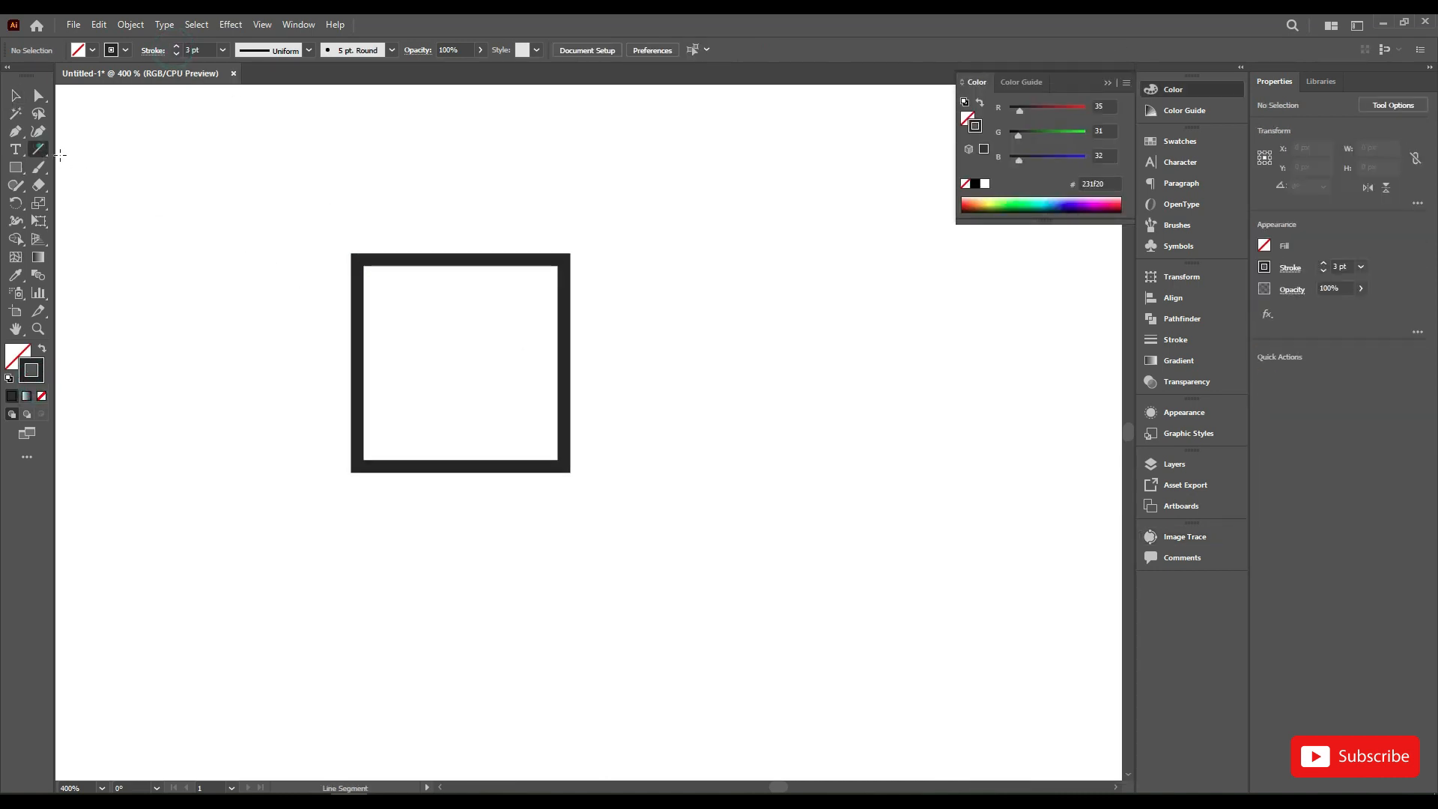
left_click_drag(357, 465, 565, 259)
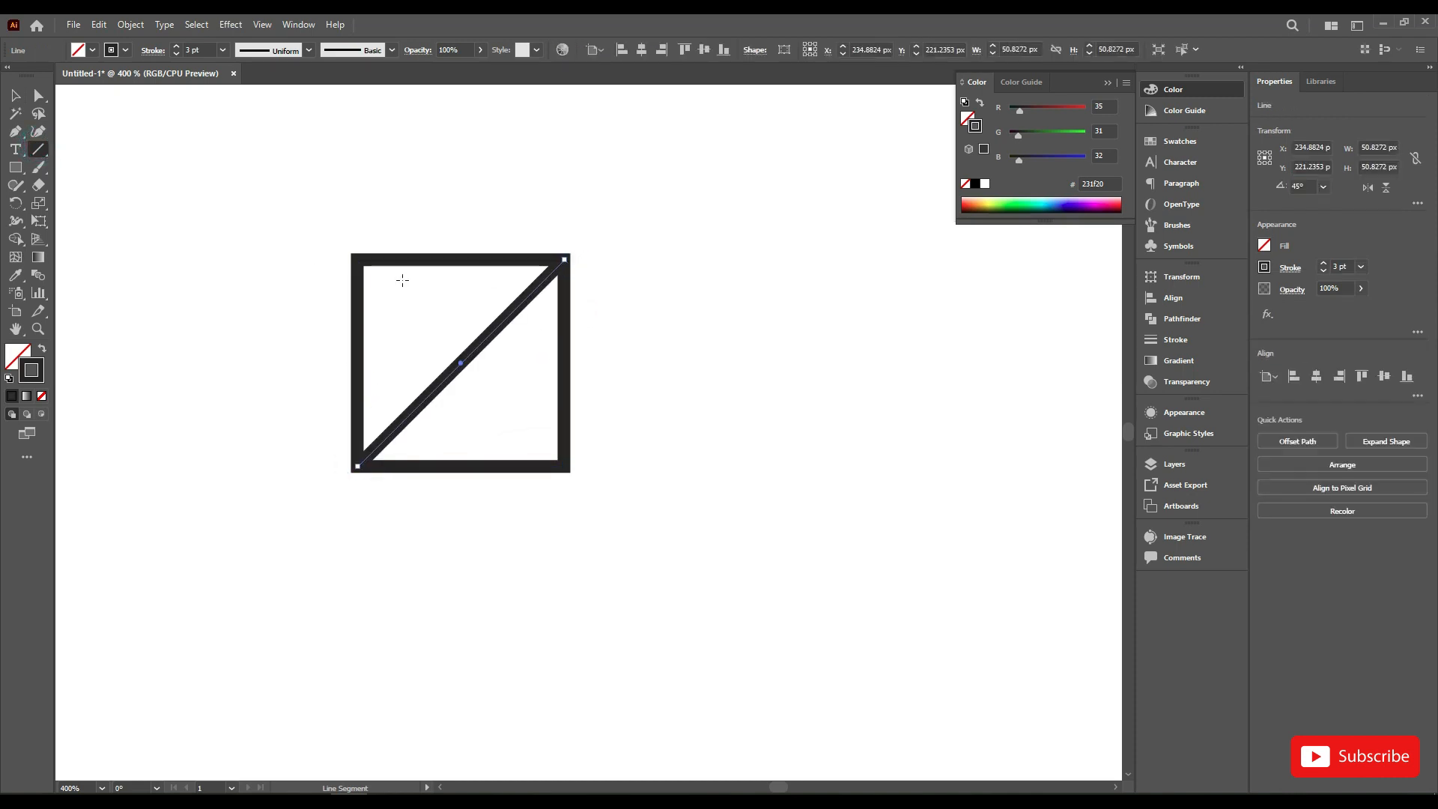
left_click(15, 95)
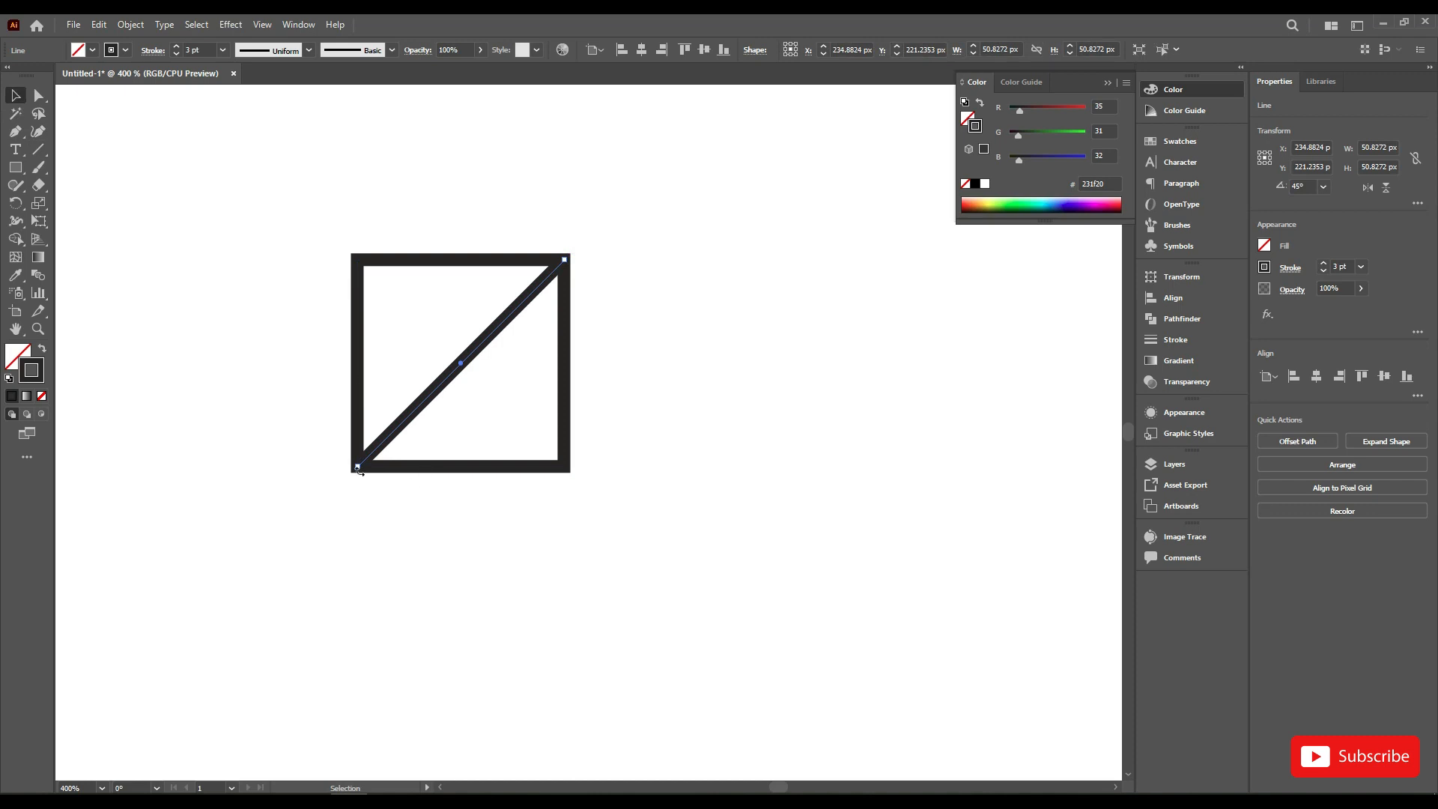
left_click_drag(357, 469, 273, 546)
left_click(391, 525)
Step: Shift the diagonal line to the lower left and place a parallel copy on its lower-right side
left_click_drag(433, 394, 314, 431)
left_click(383, 539)
left_click(564, 397)
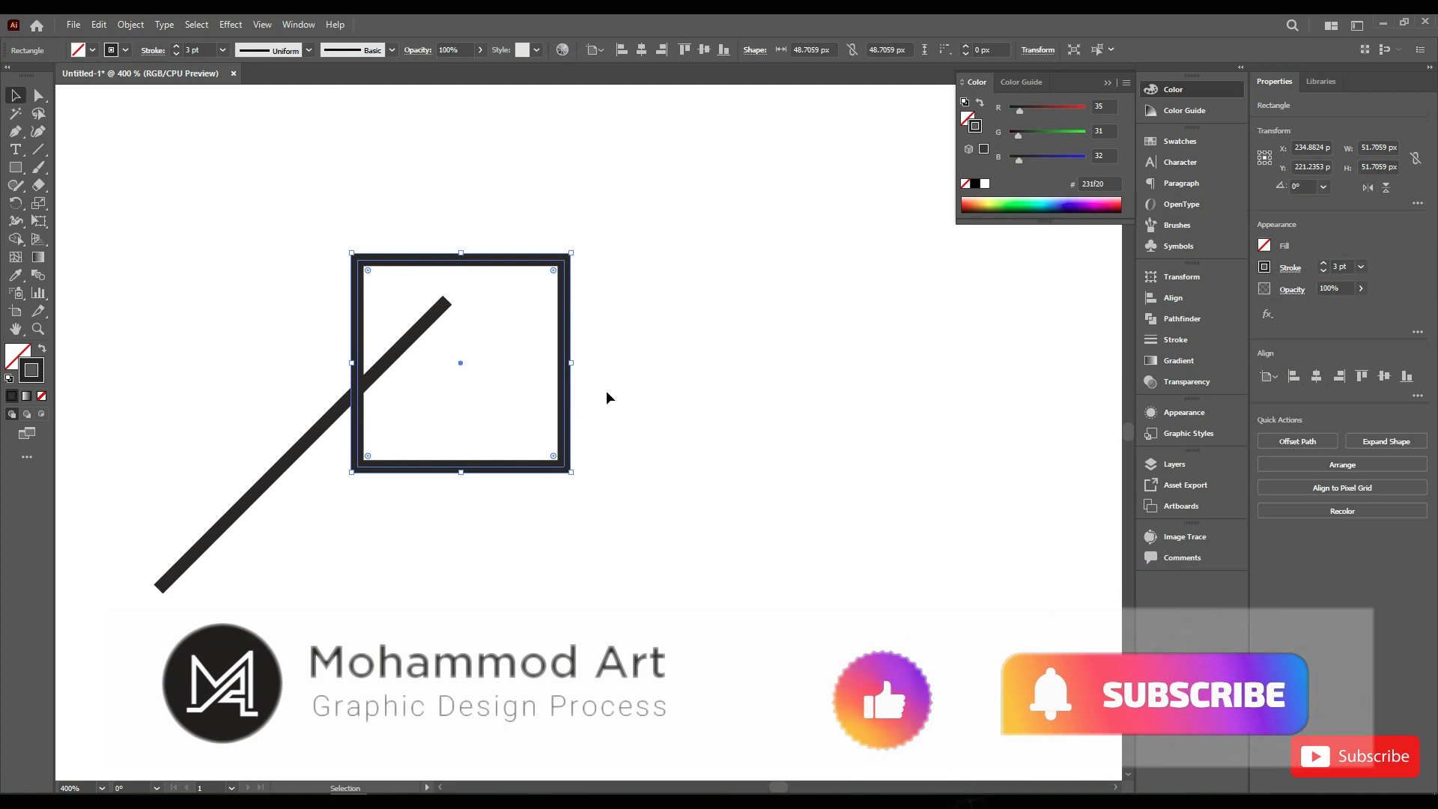
left_click(605, 392)
left_click_drag(420, 344, 458, 367)
left_click(510, 569)
Step: Cut the square at its upper-right corner and low on its left side with Scissors, and delete the lower-right part
left_click(417, 257)
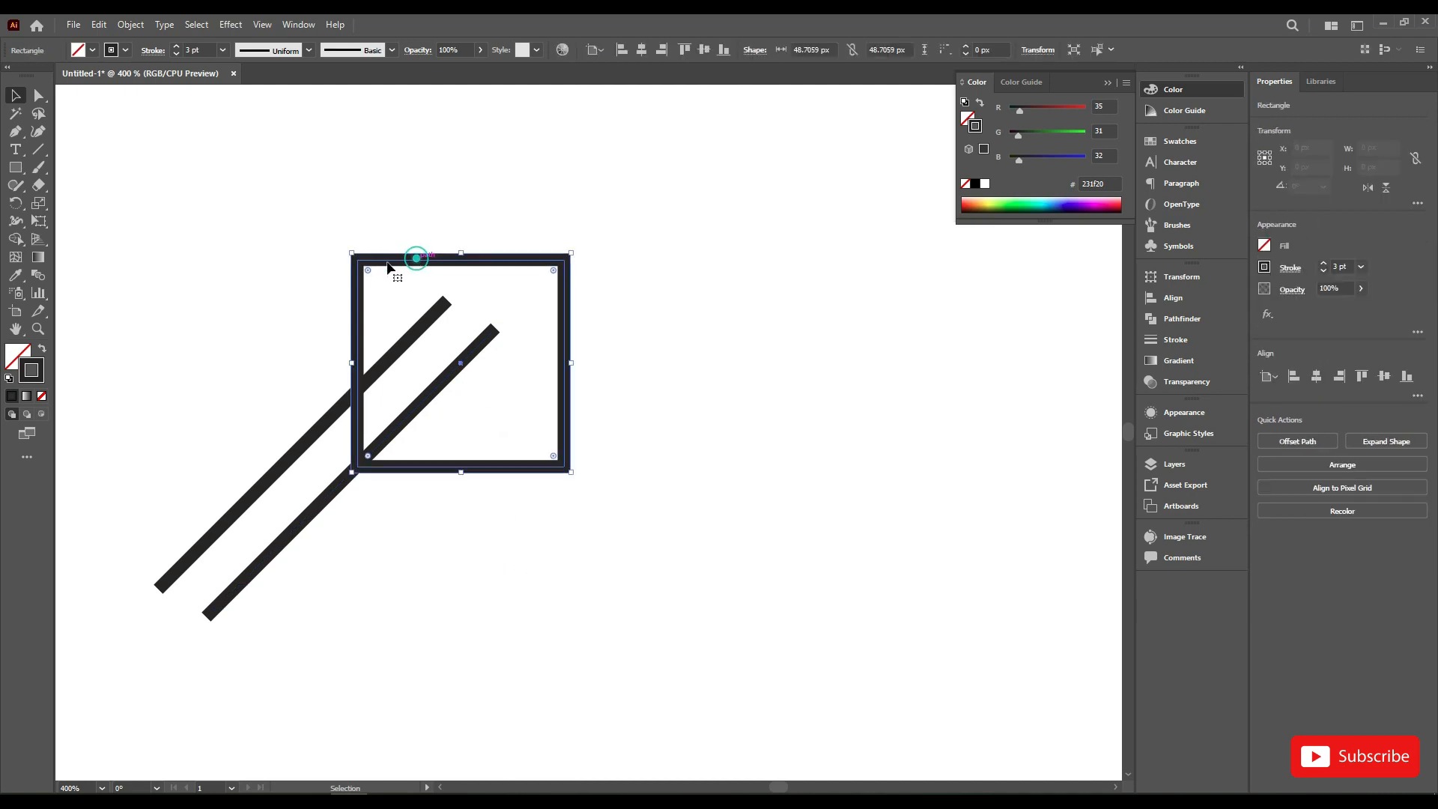
left_click_drag(43, 188, 96, 202)
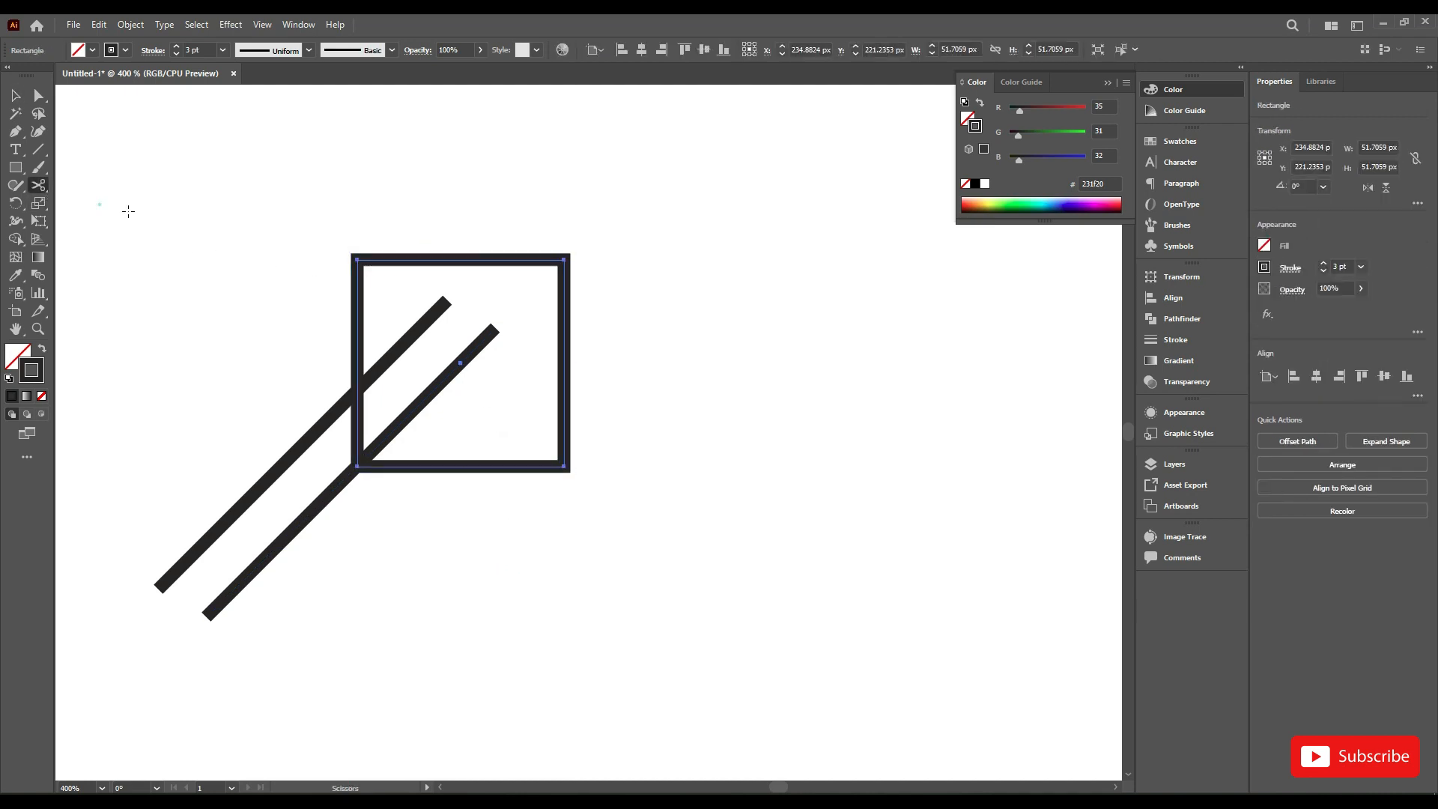
left_click(565, 260)
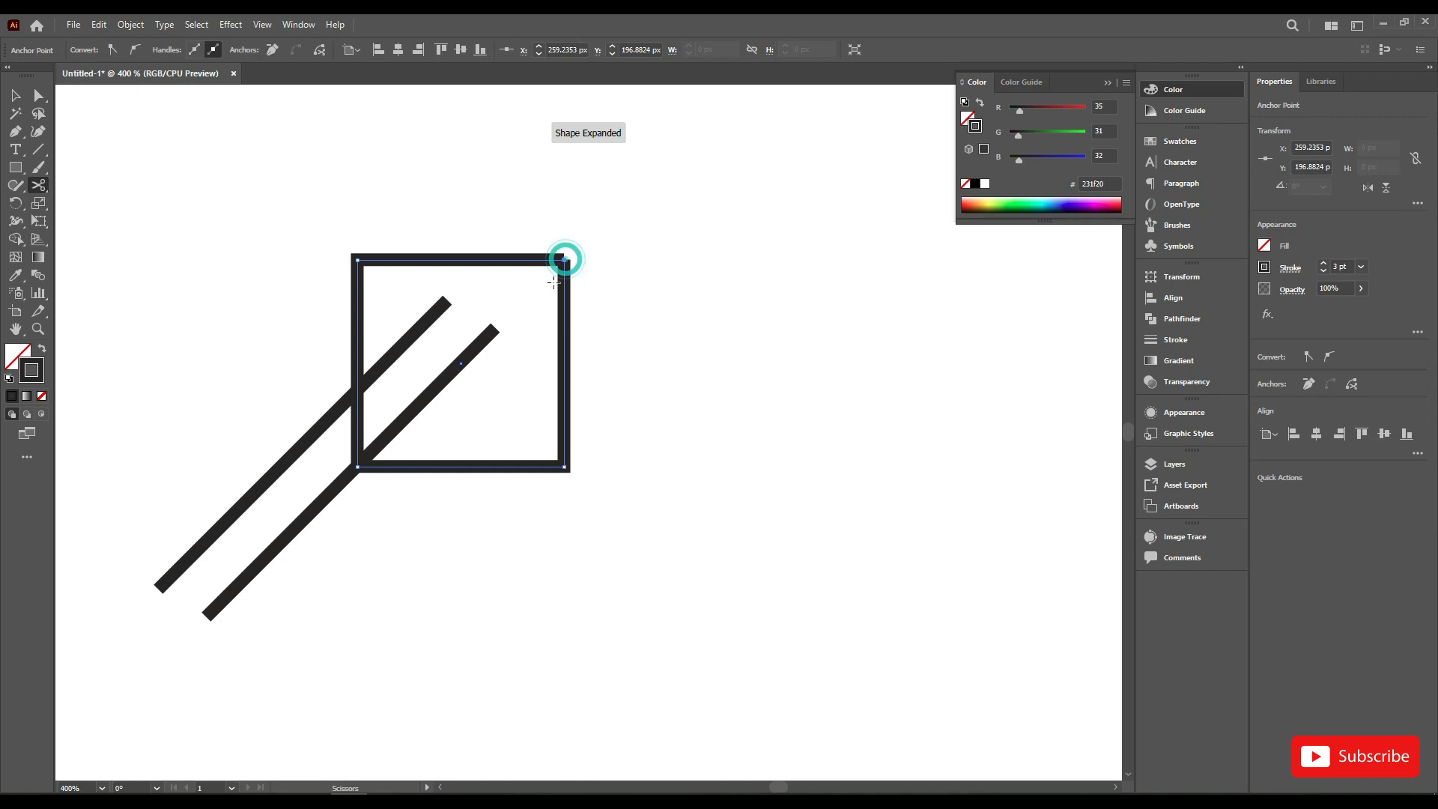
left_click(357, 424)
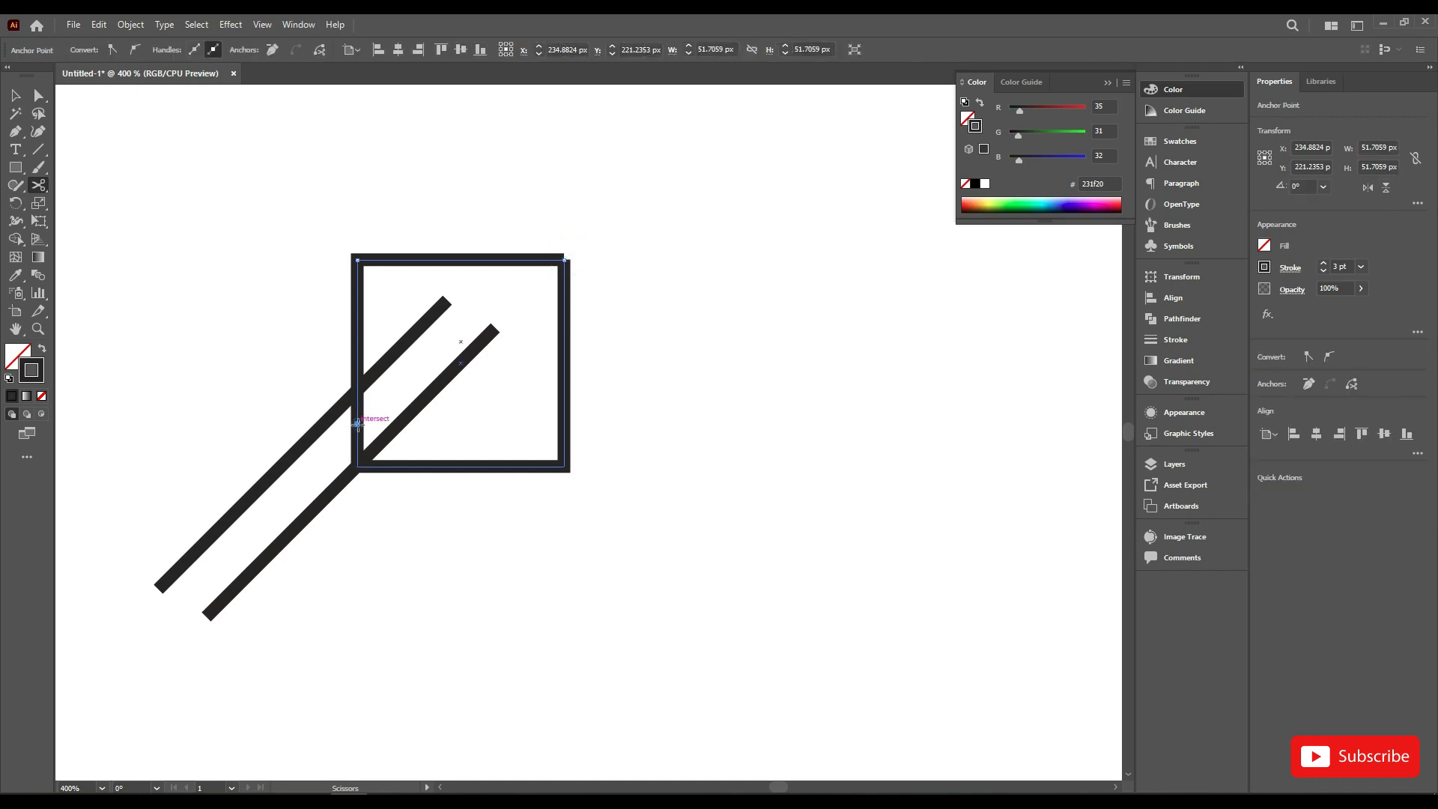
left_click(16, 96)
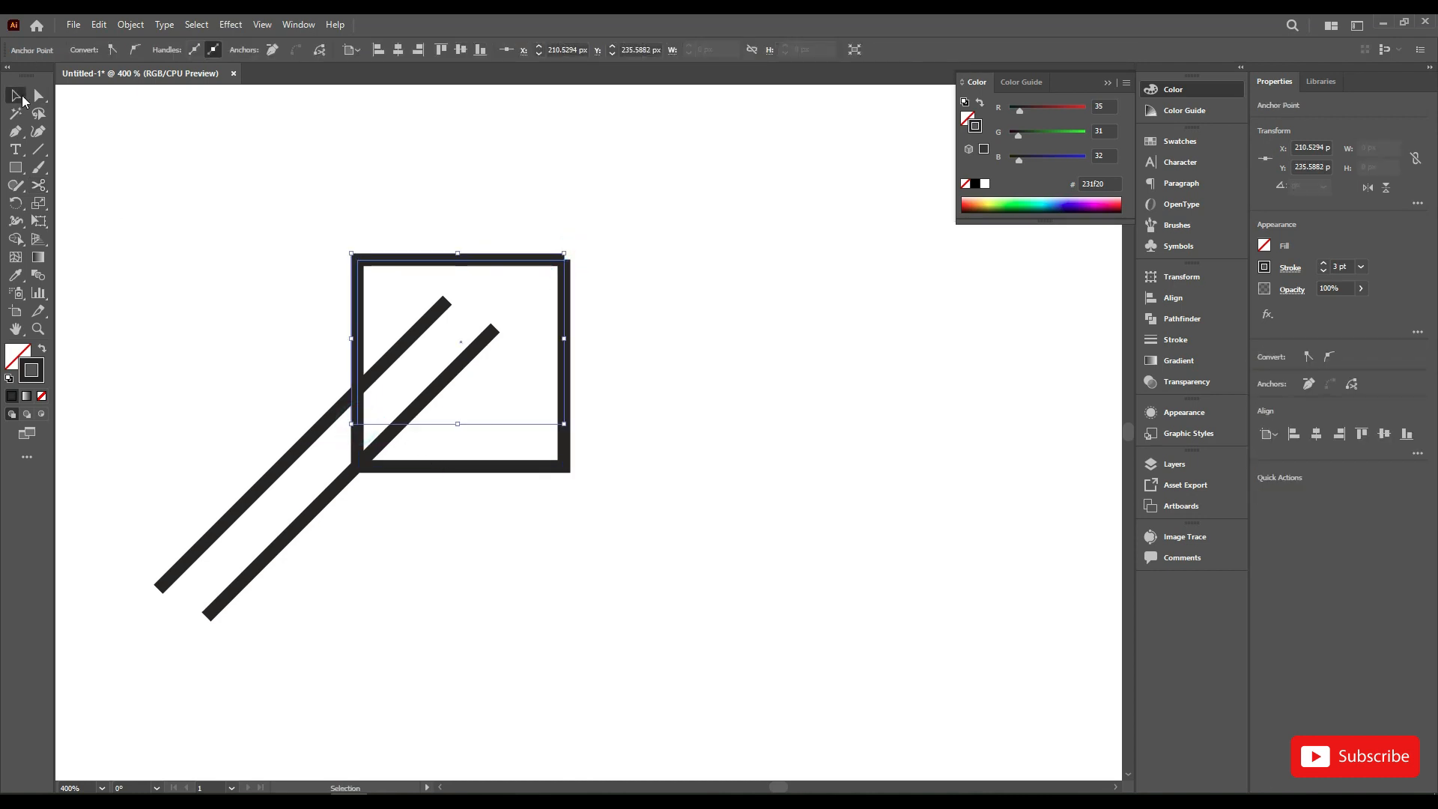
left_click(572, 309)
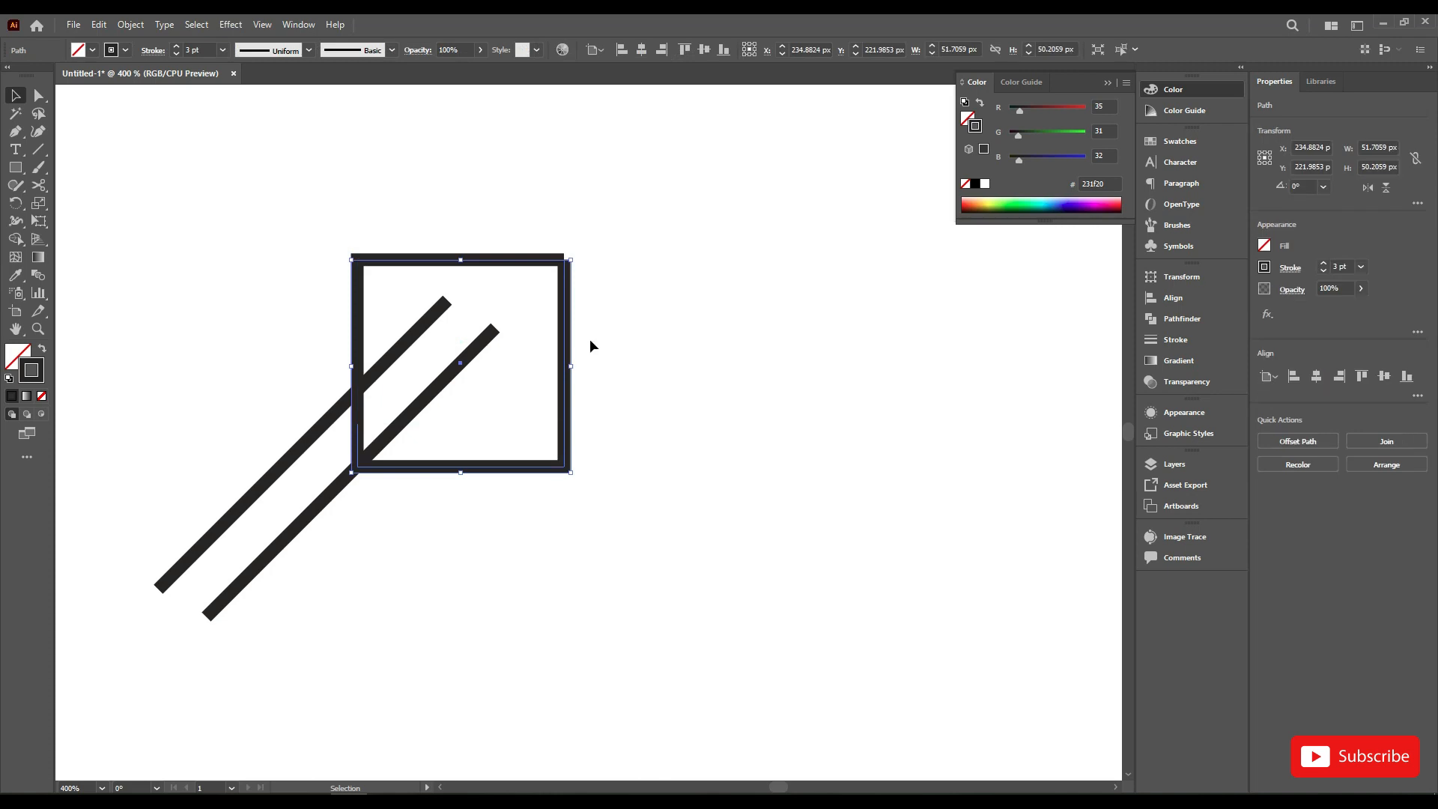
key("Delete")
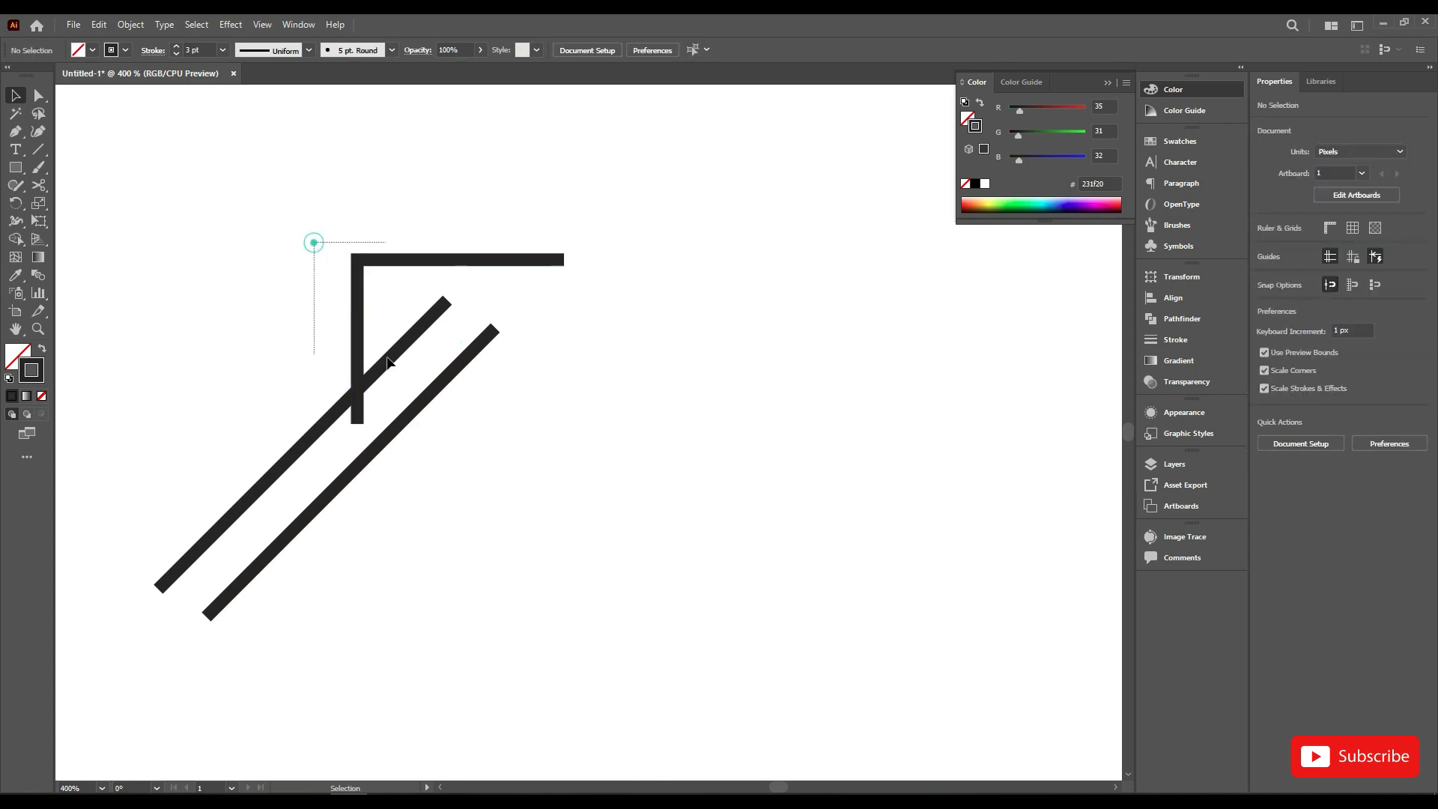
Step: Trim the upper diagonal and the vertical leg back to their intersection with the Shape Builder tool
left_click_drag(387, 362, 400, 384)
left_click(15, 239)
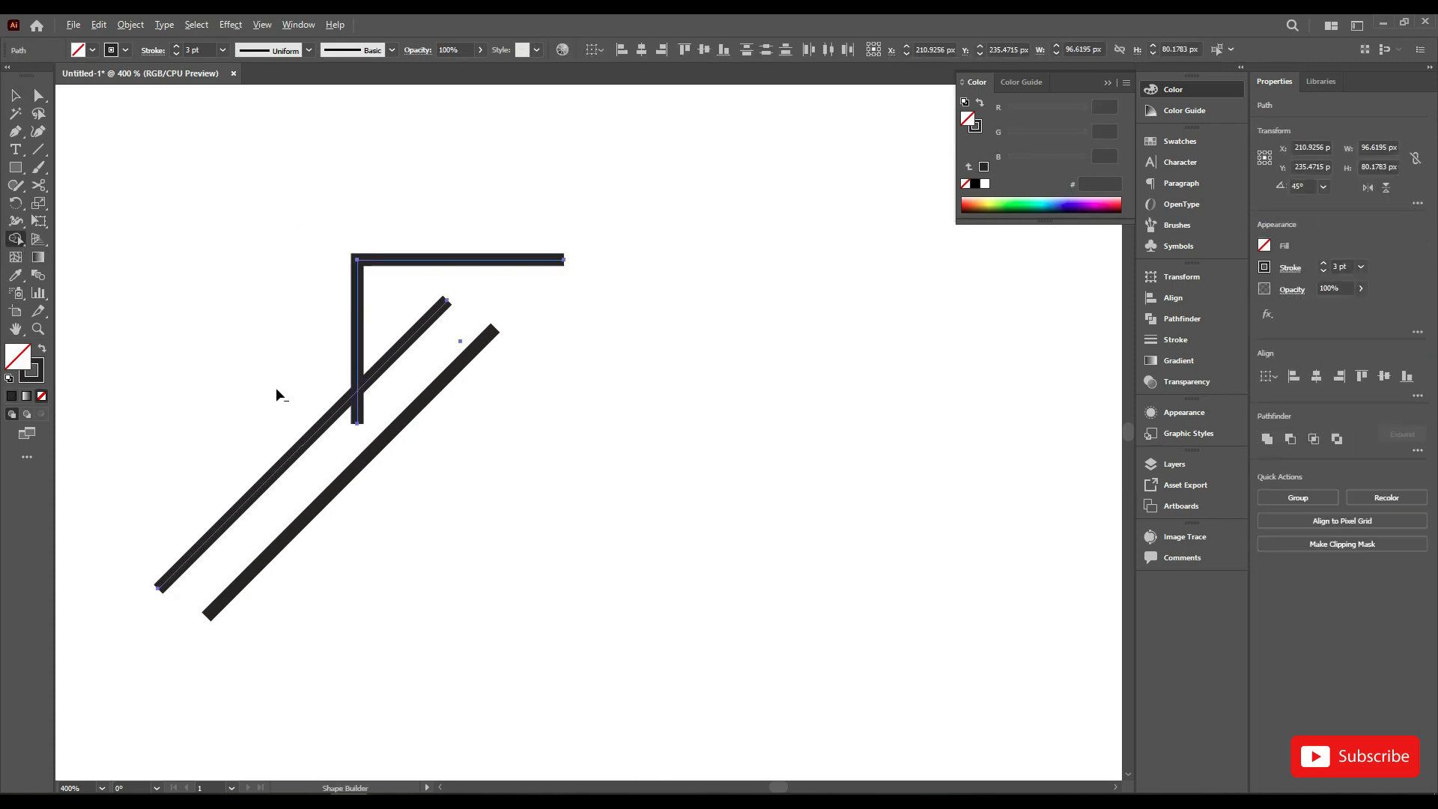
left_click(337, 408, "alt")
left_click(357, 411)
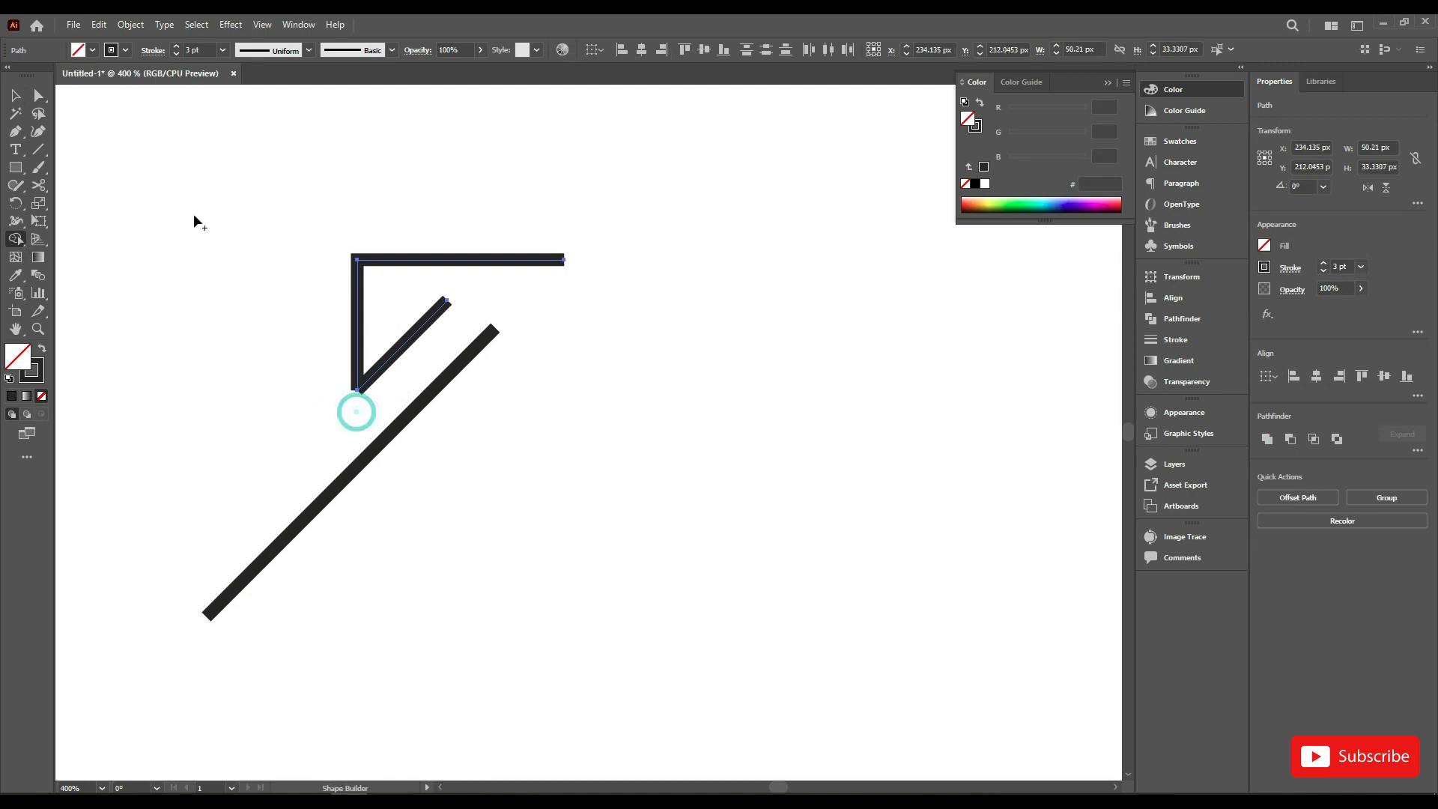
Step: Join the lower end of the vertical leg with the short diagonal's end into one path, and deselect it
left_click(38, 95)
left_click_drag(331, 405, 387, 366)
right_click(377, 324)
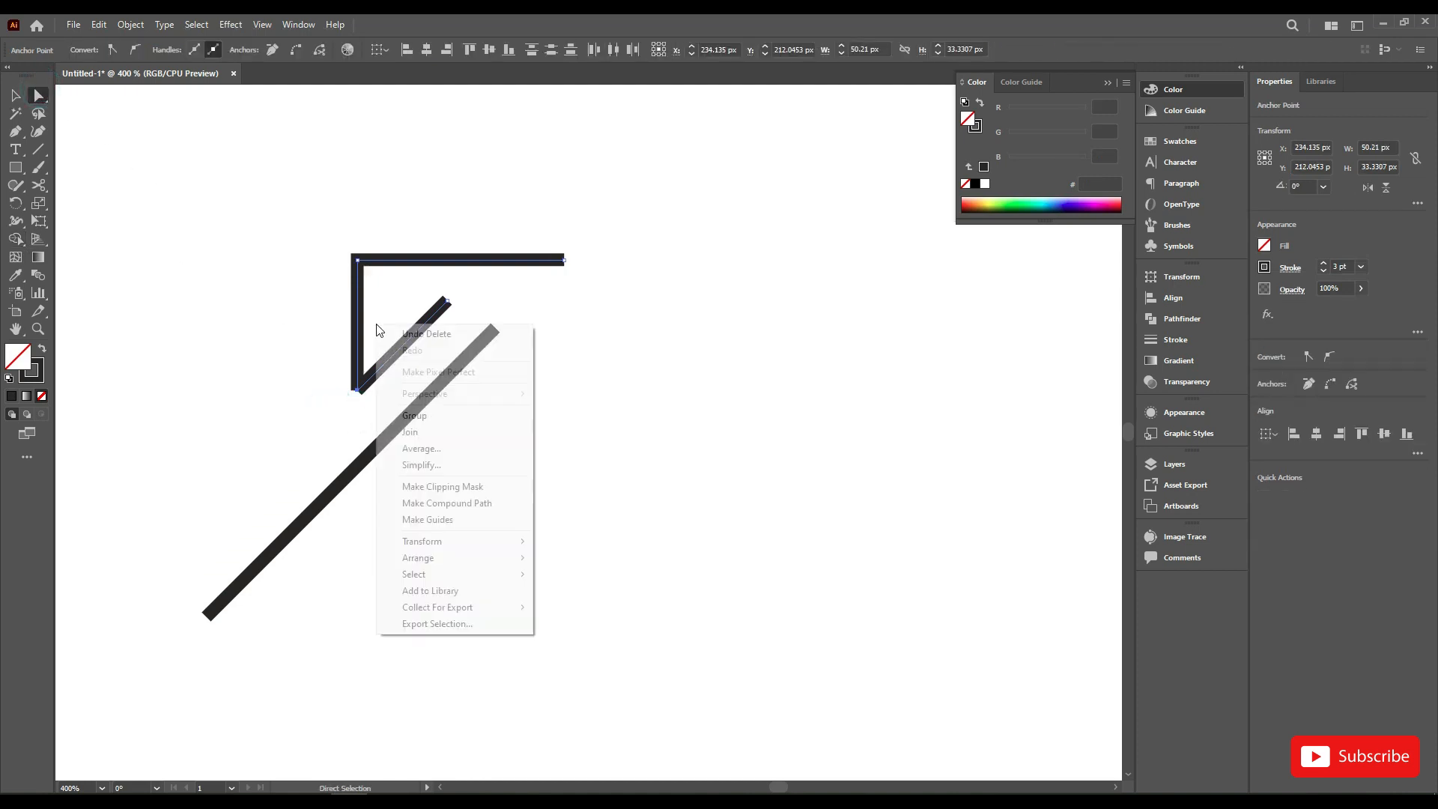
left_click(420, 432)
scroll(424, 347, "up", 1)
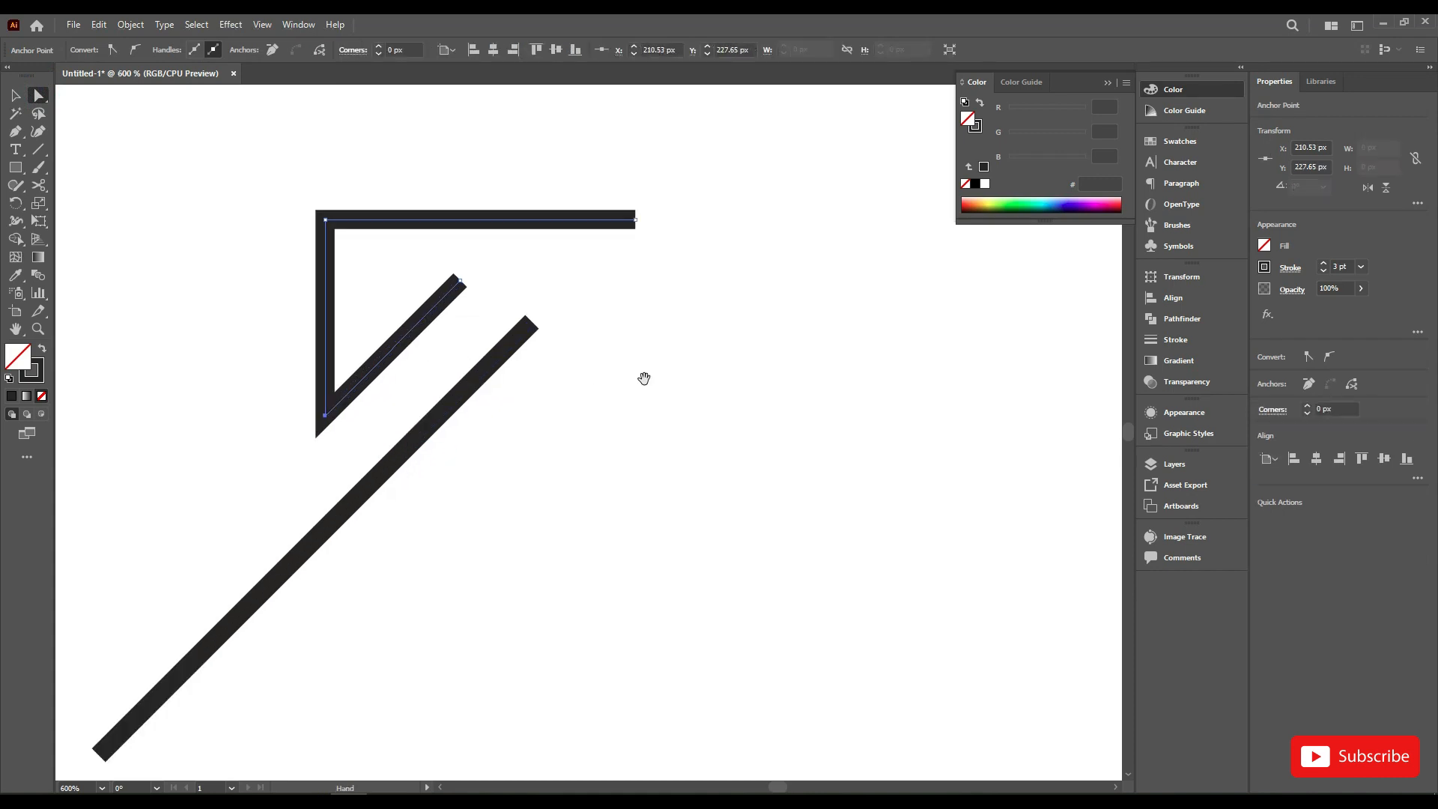
left_click_drag(644, 379, 632, 356)
key("v")
left_click(712, 300)
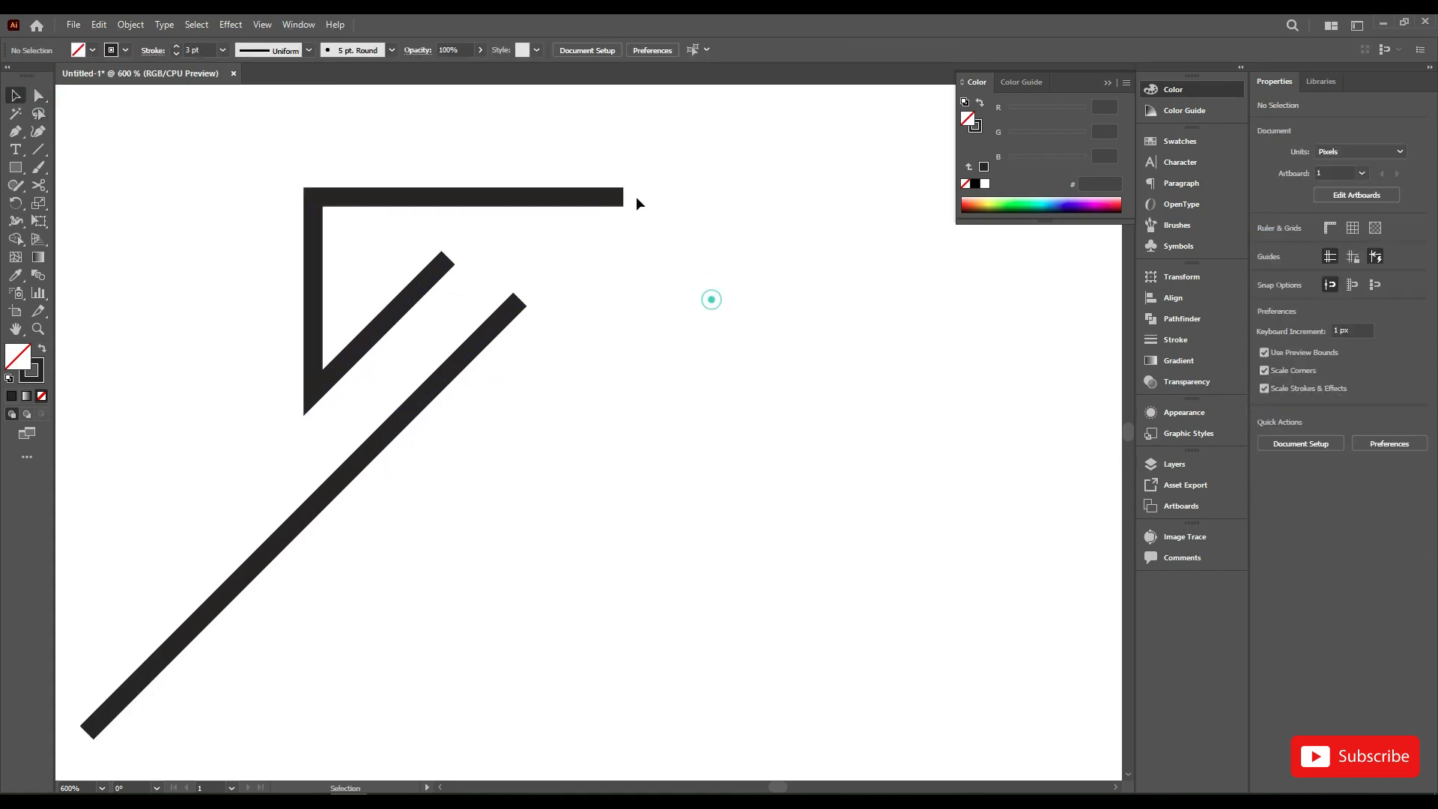
Step: Create a copy of the angular path reflected about the vertical axis and move the copy straight down
left_click_drag(568, 255, 648, 180)
right_click(578, 148)
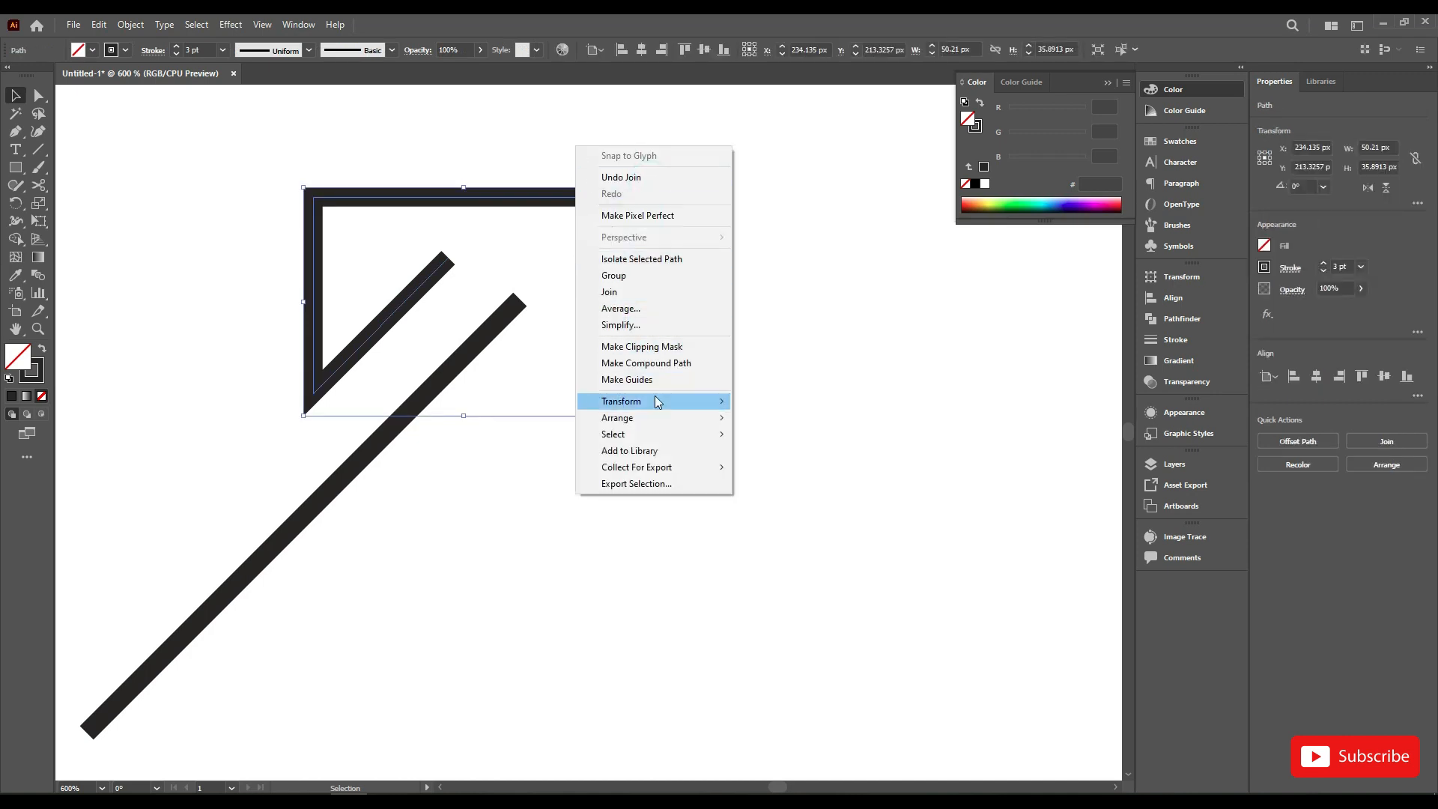
left_click(772, 456)
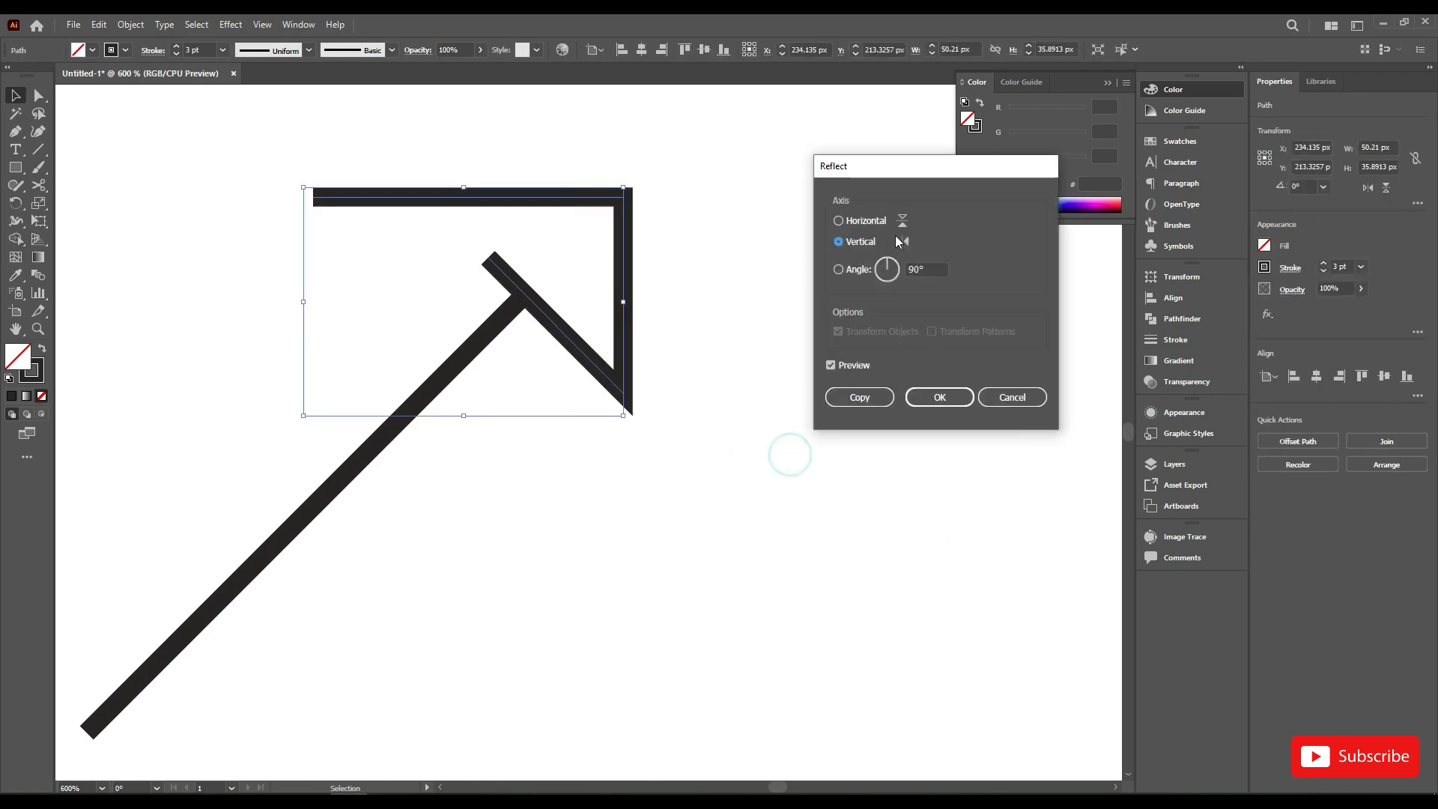
left_click(871, 223)
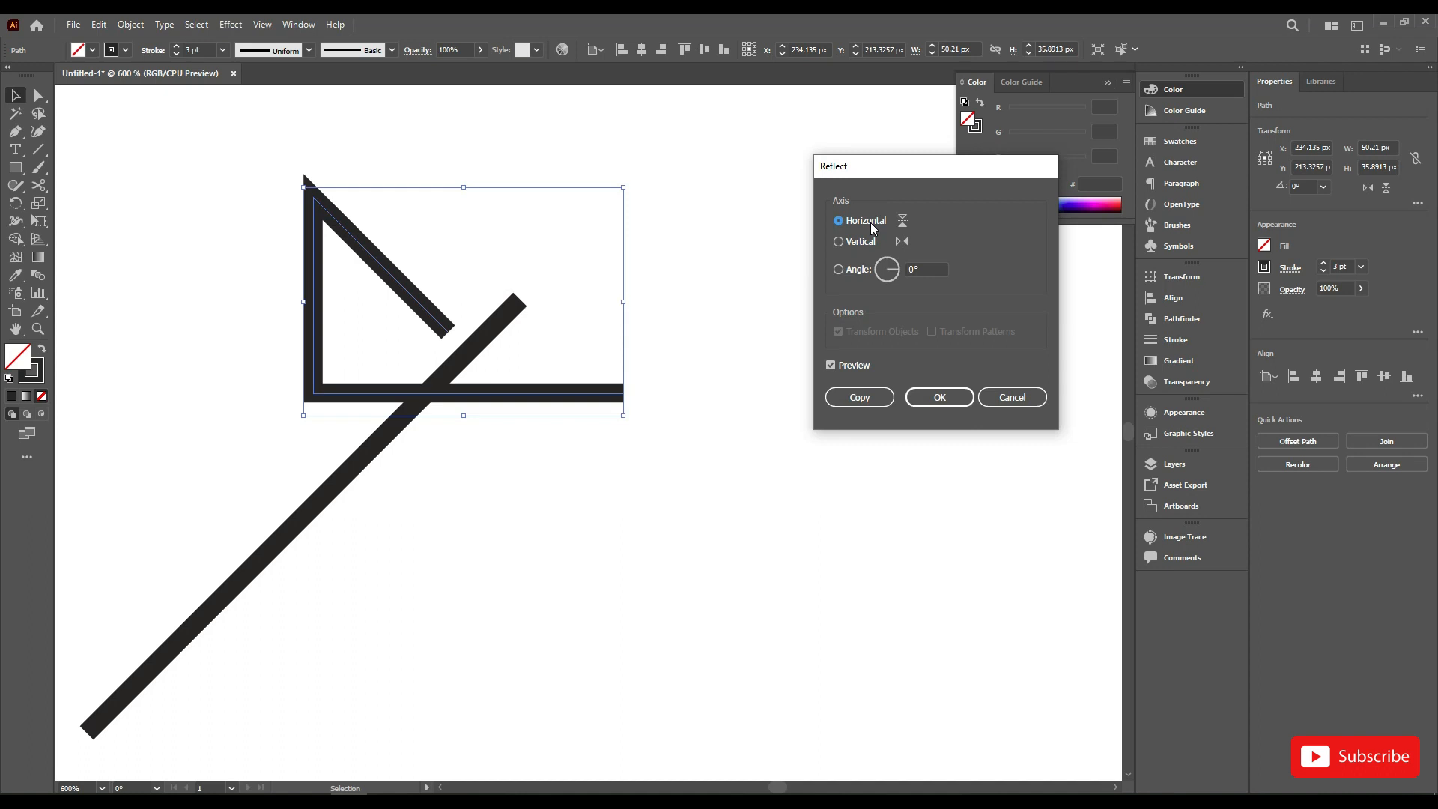
left_click(874, 238)
left_click(875, 398)
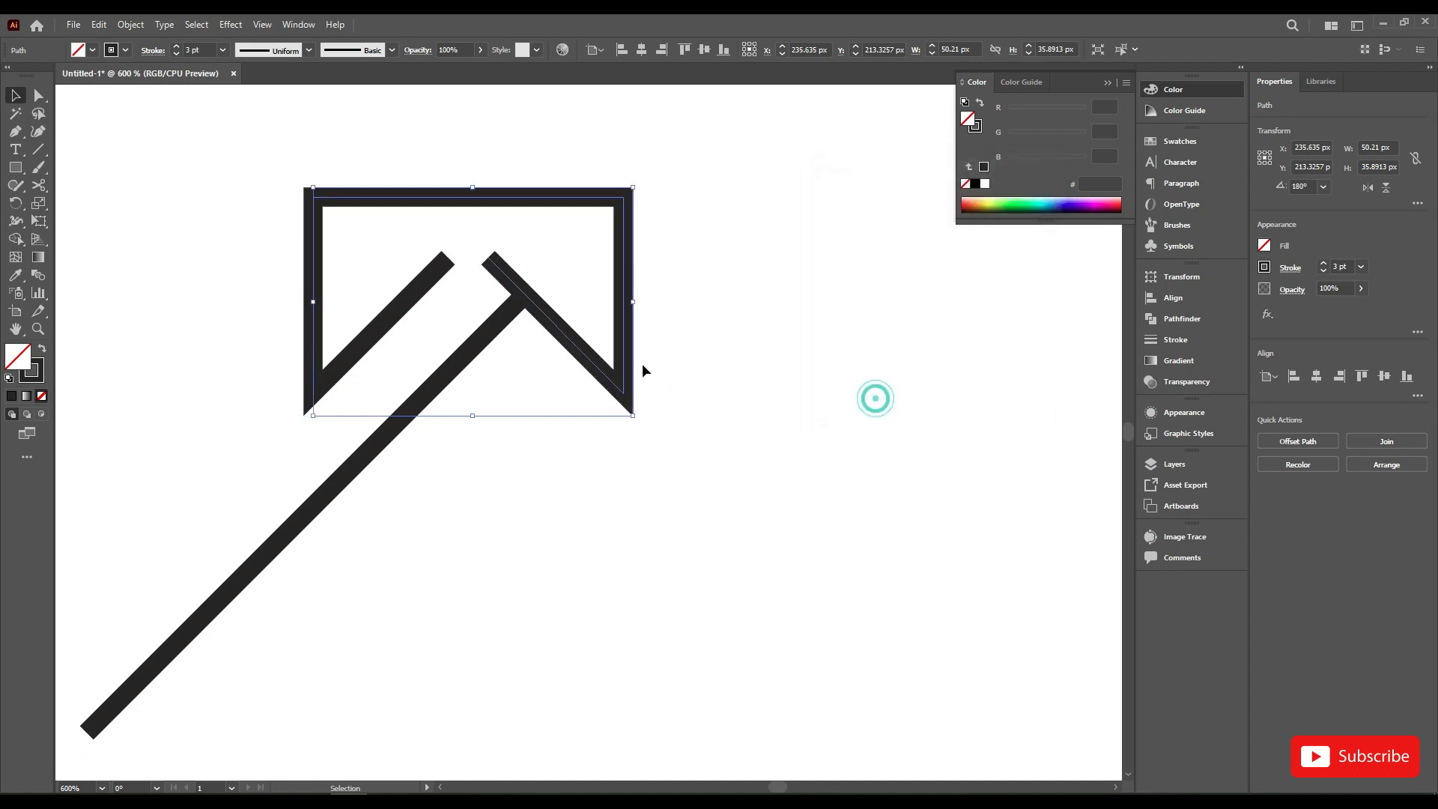
left_click_drag(627, 330, 627, 437)
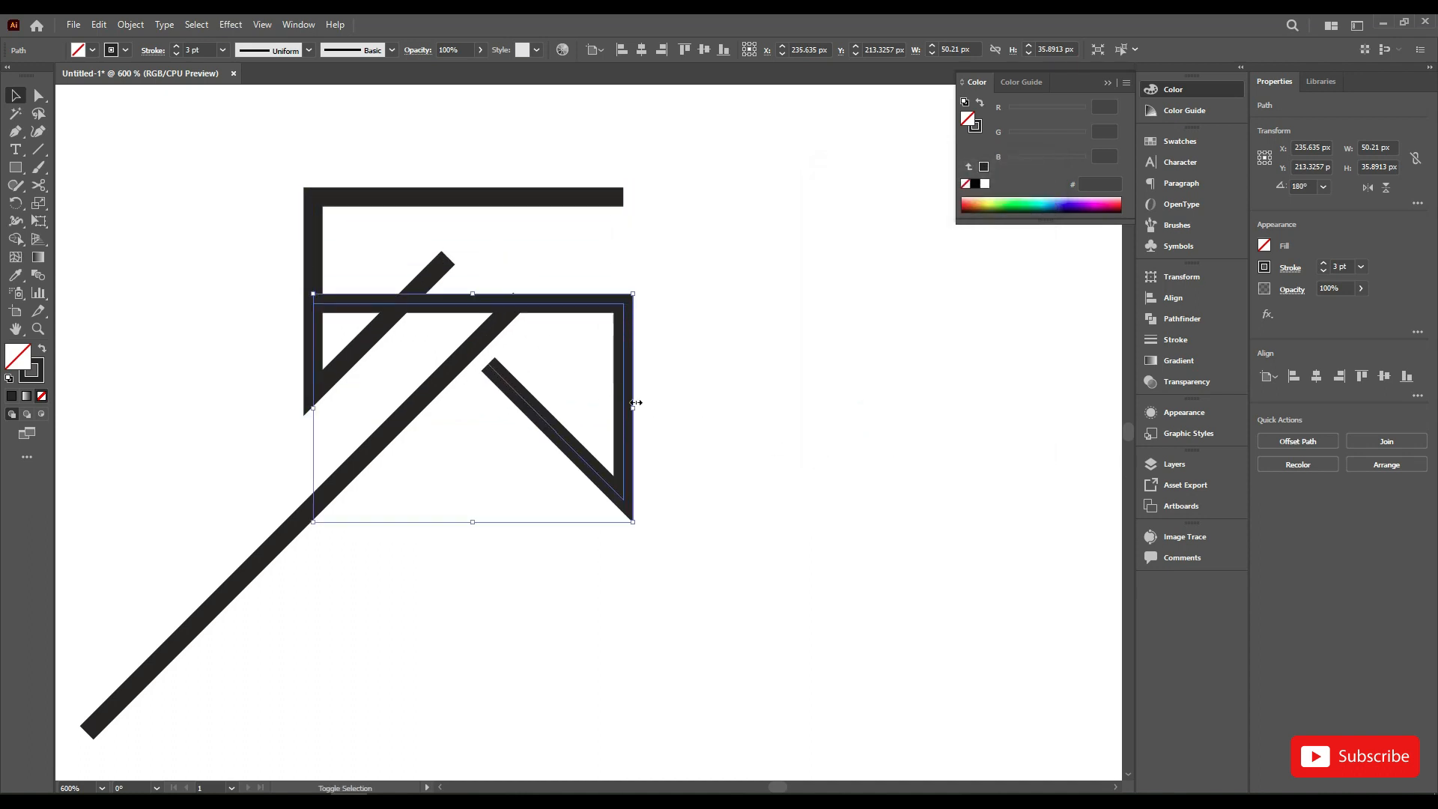
Step: Rotate the reflected copy 180° and reflect it about the vertical axis so its diagonal runs parallel to the others
left_click_drag(635, 295, 404, 475)
right_click(573, 394)
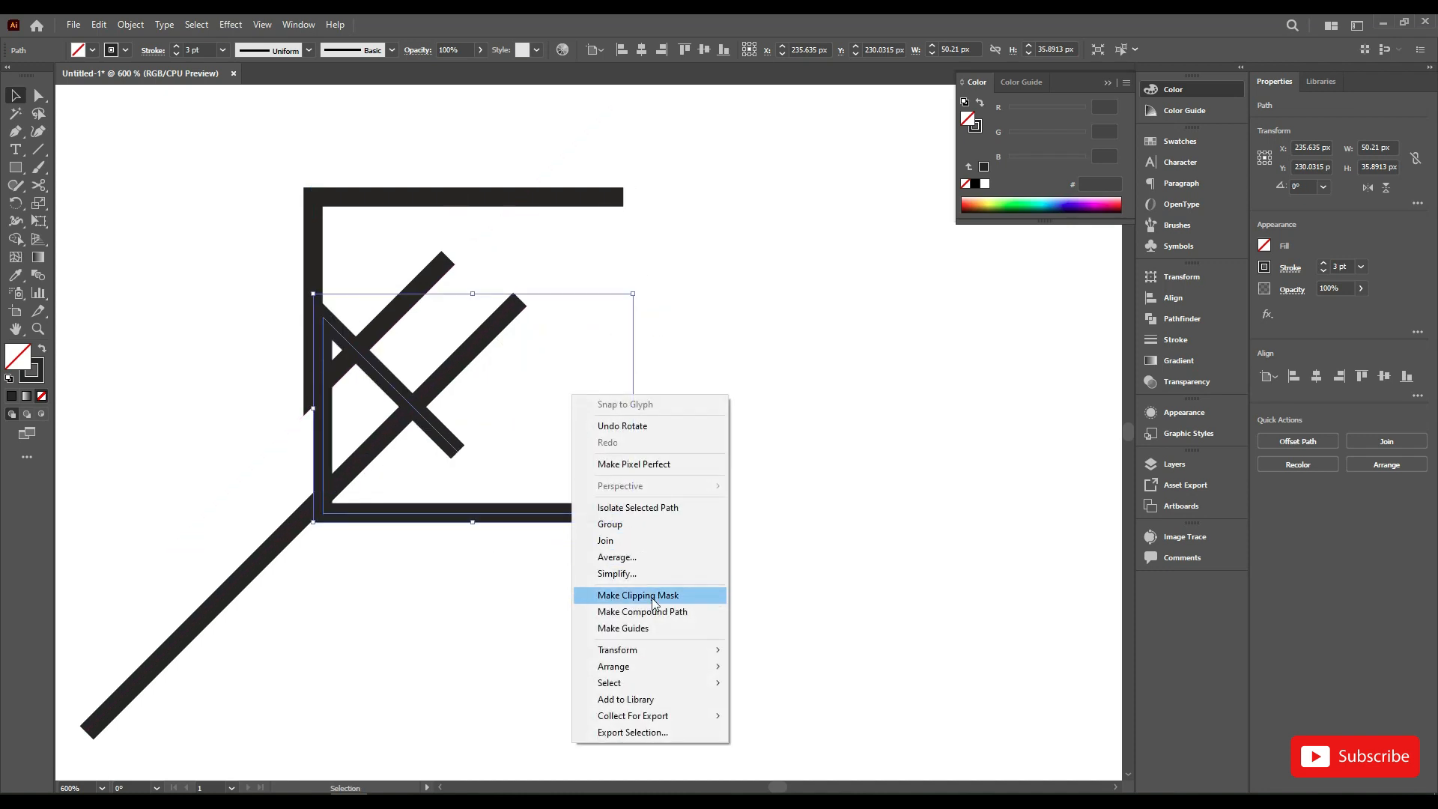
mouse_move(655, 650)
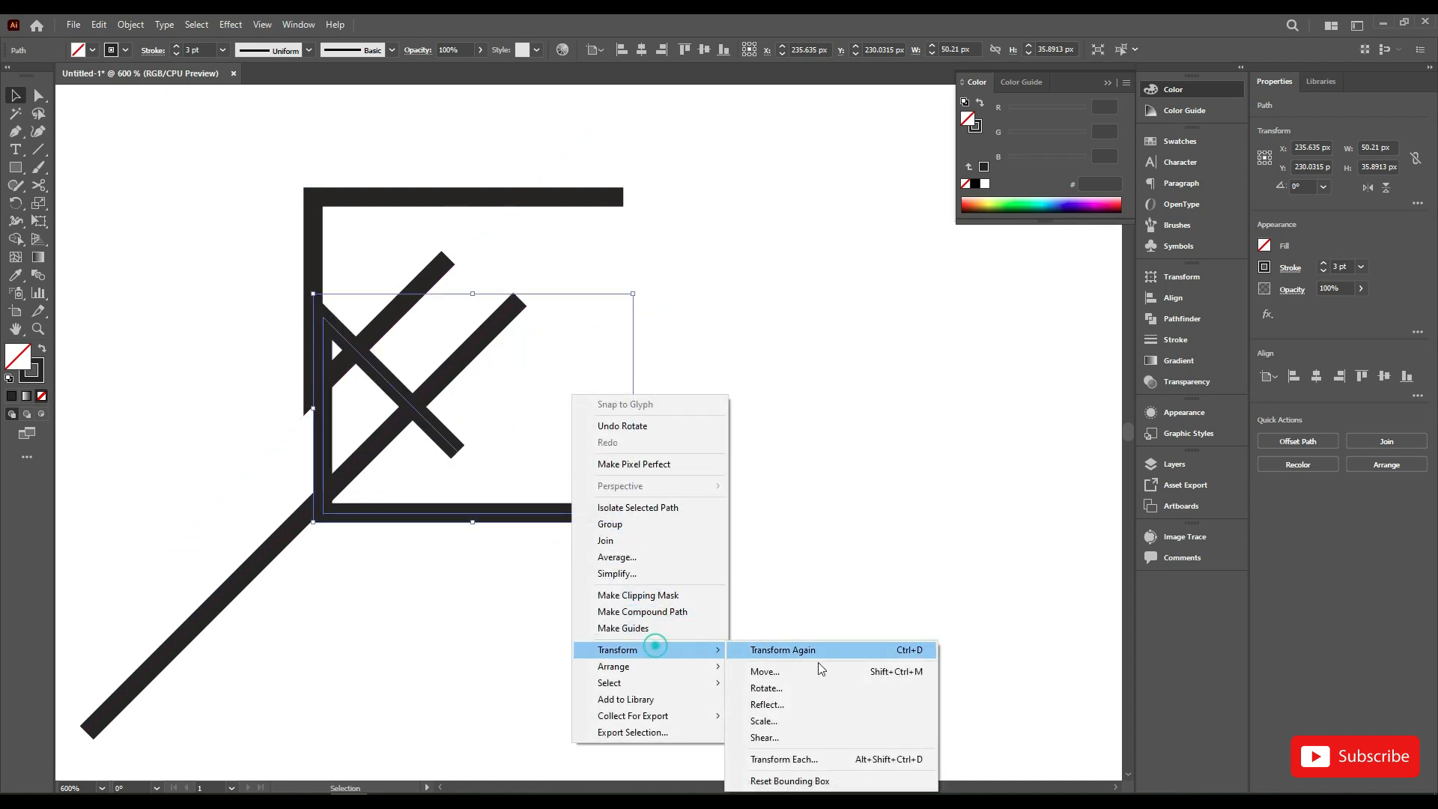
left_click(810, 708)
left_click(940, 397)
left_click(891, 443)
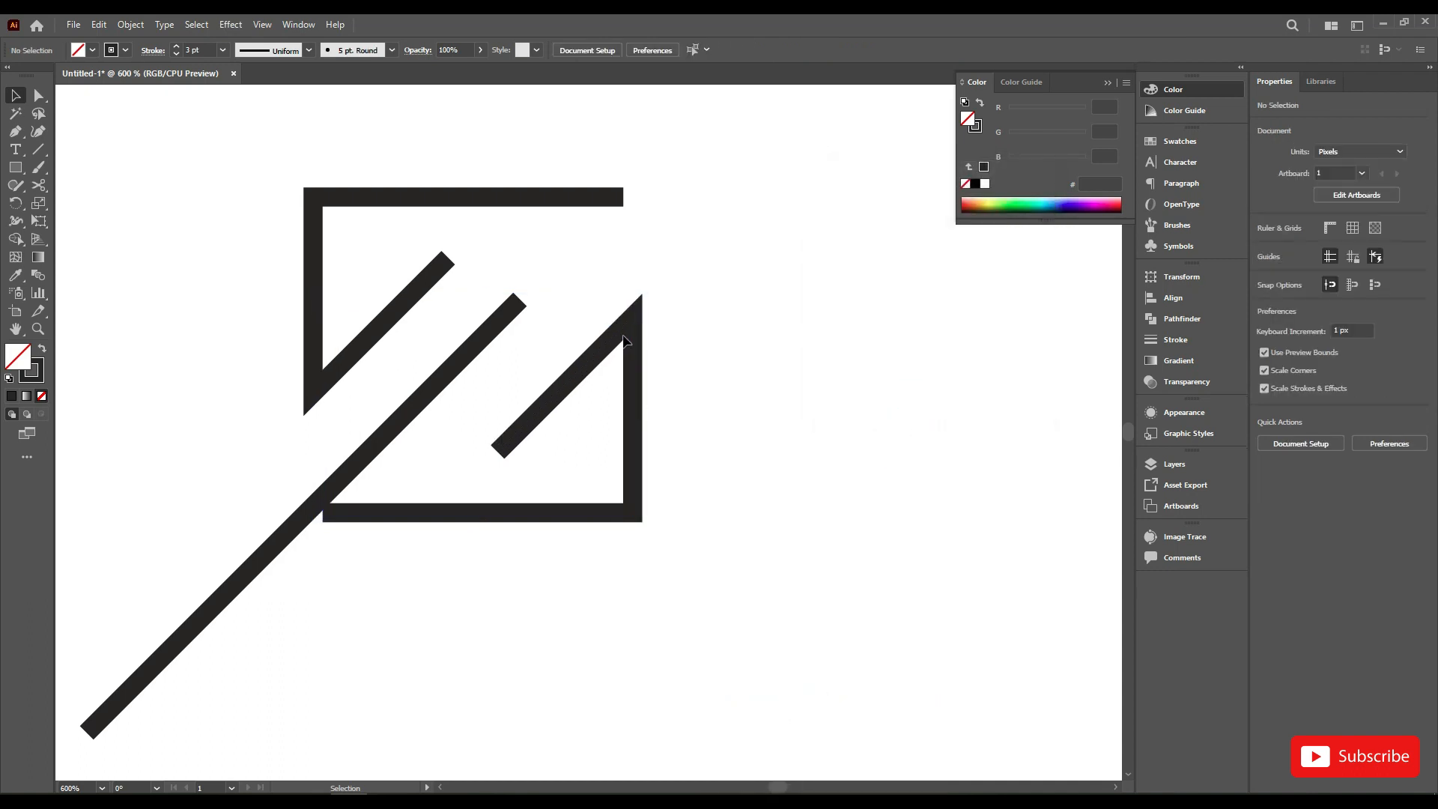
Step: Move the lower angular shape left until its outer edge lines up with the end of the upper shape's horizontal bar
mouse_move(610, 339)
left_mouse_down()
mouse_move(588, 342)
mouse_move(601, 336)
left_mouse_up()
left_click_drag(669, 180, 547, 391)
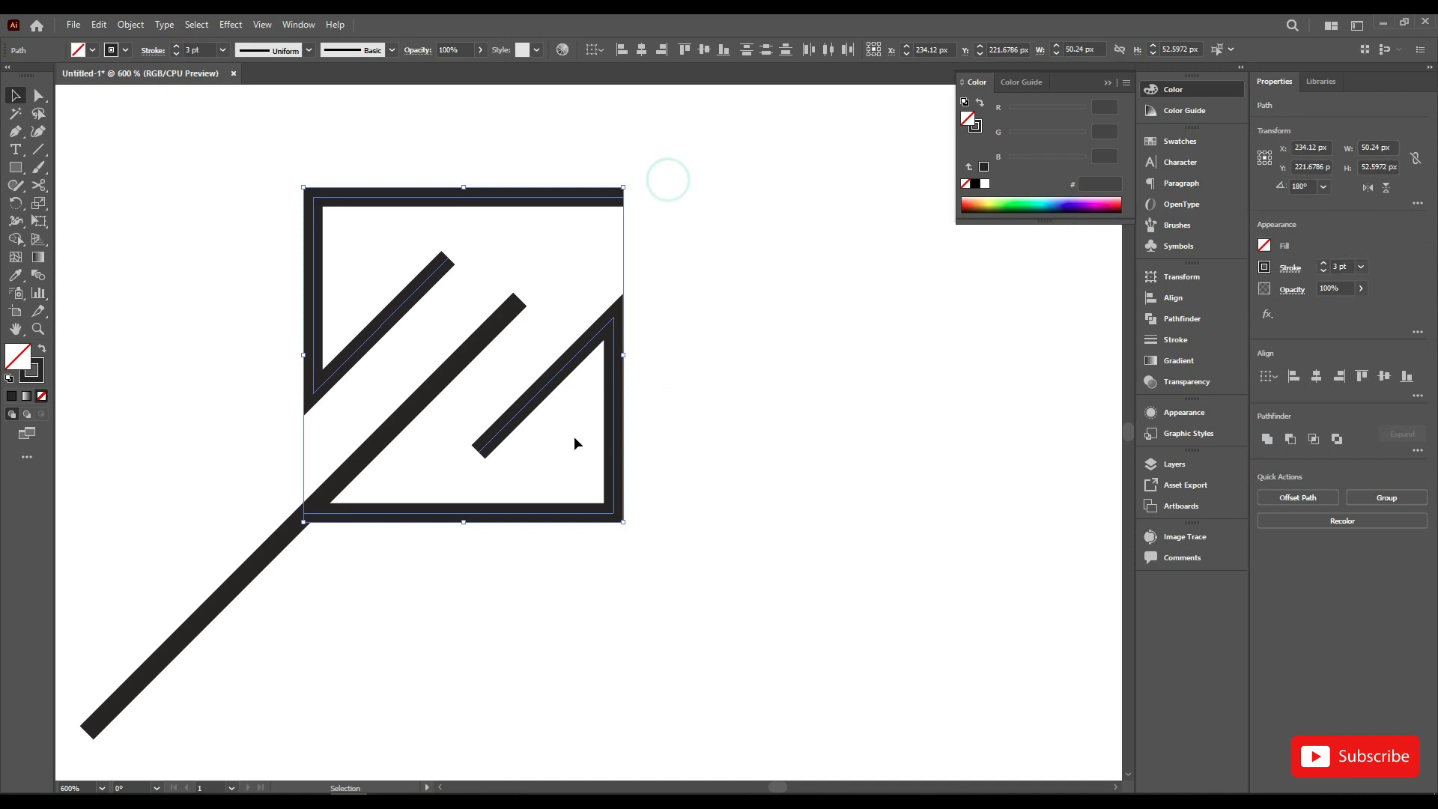
scroll(632, 444, "down", 2)
left_click(665, 441)
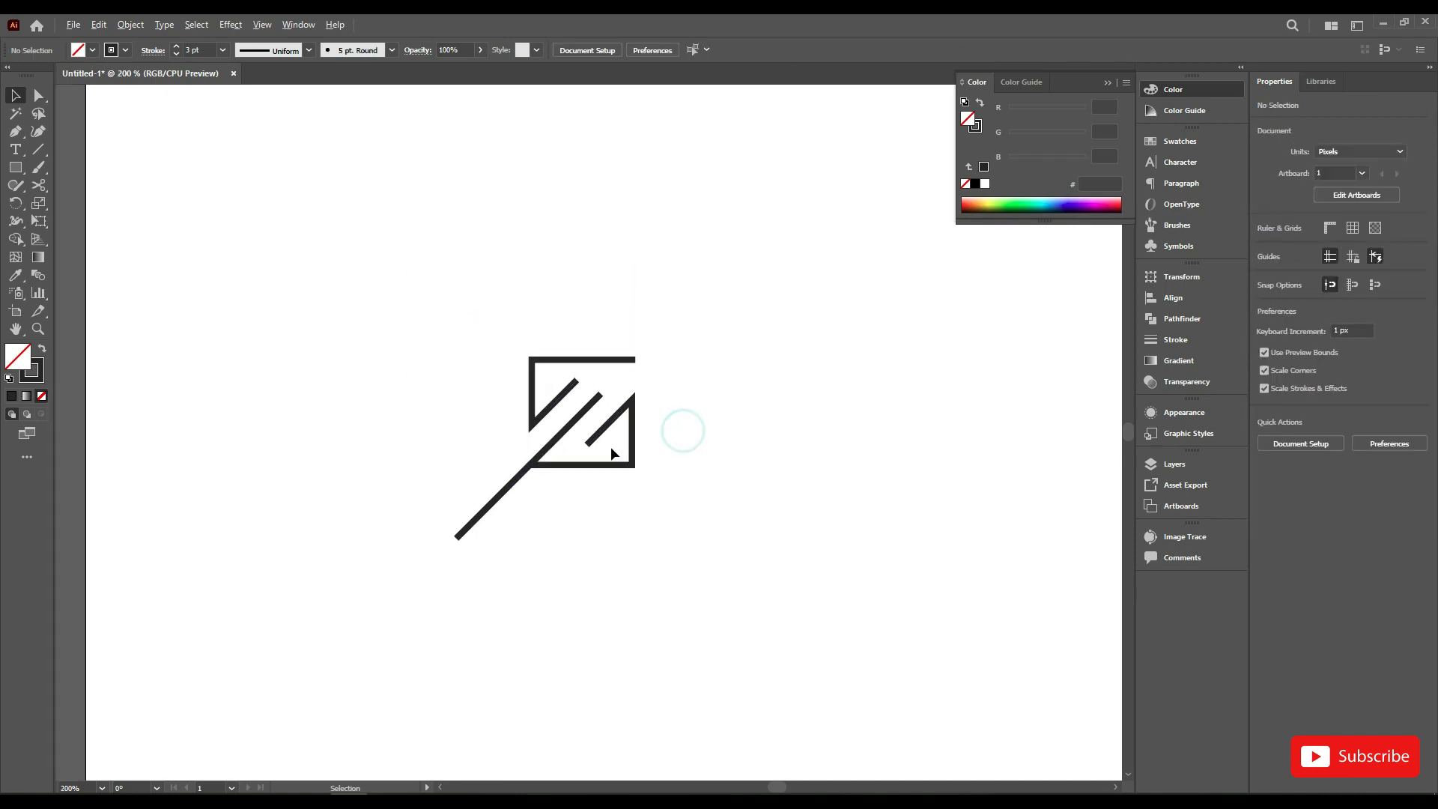
Step: Cut the long middle diagonal with the Scissors tool near its midpoint and delete the lower portion extending outside the square
scroll(536, 495, "up", 1)
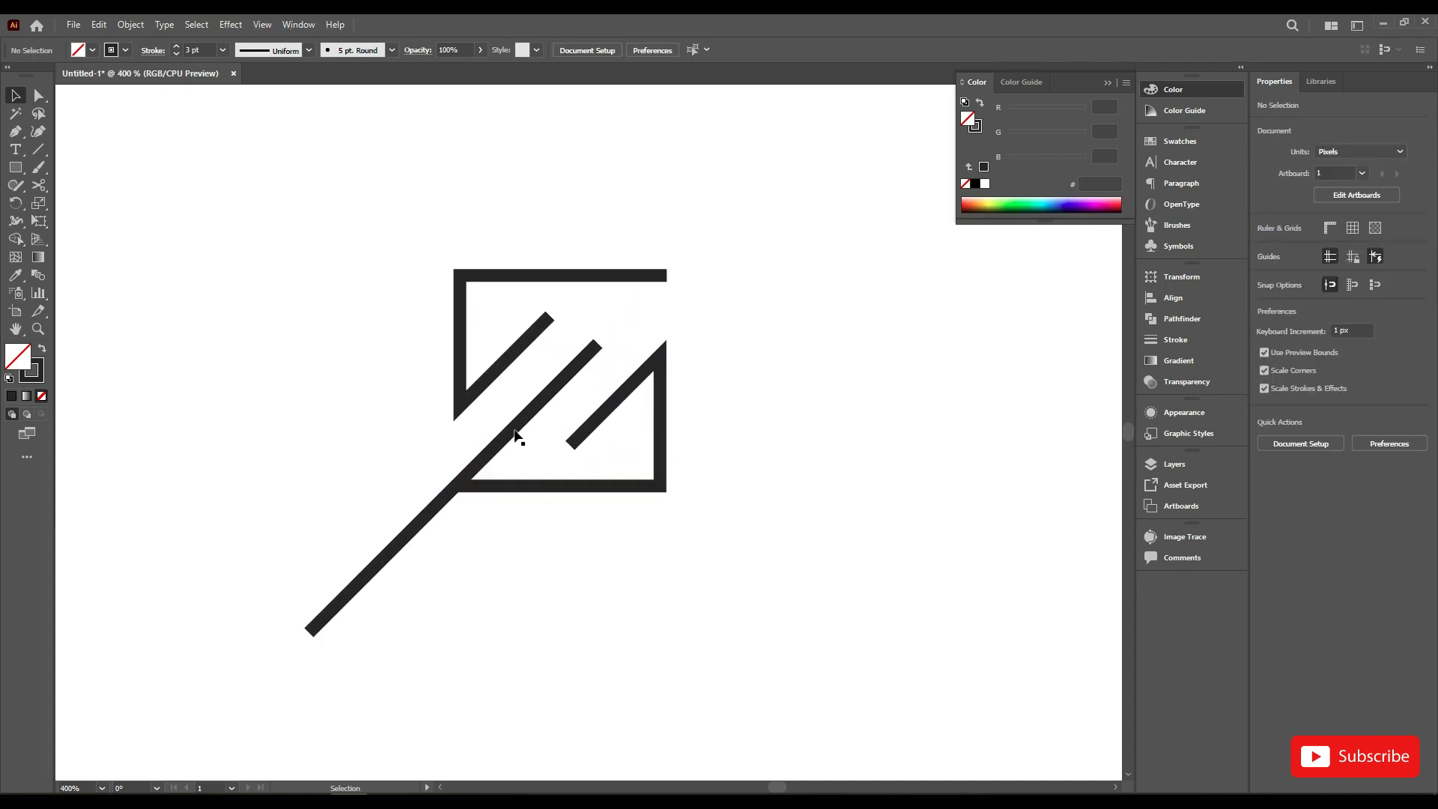
left_click(514, 433)
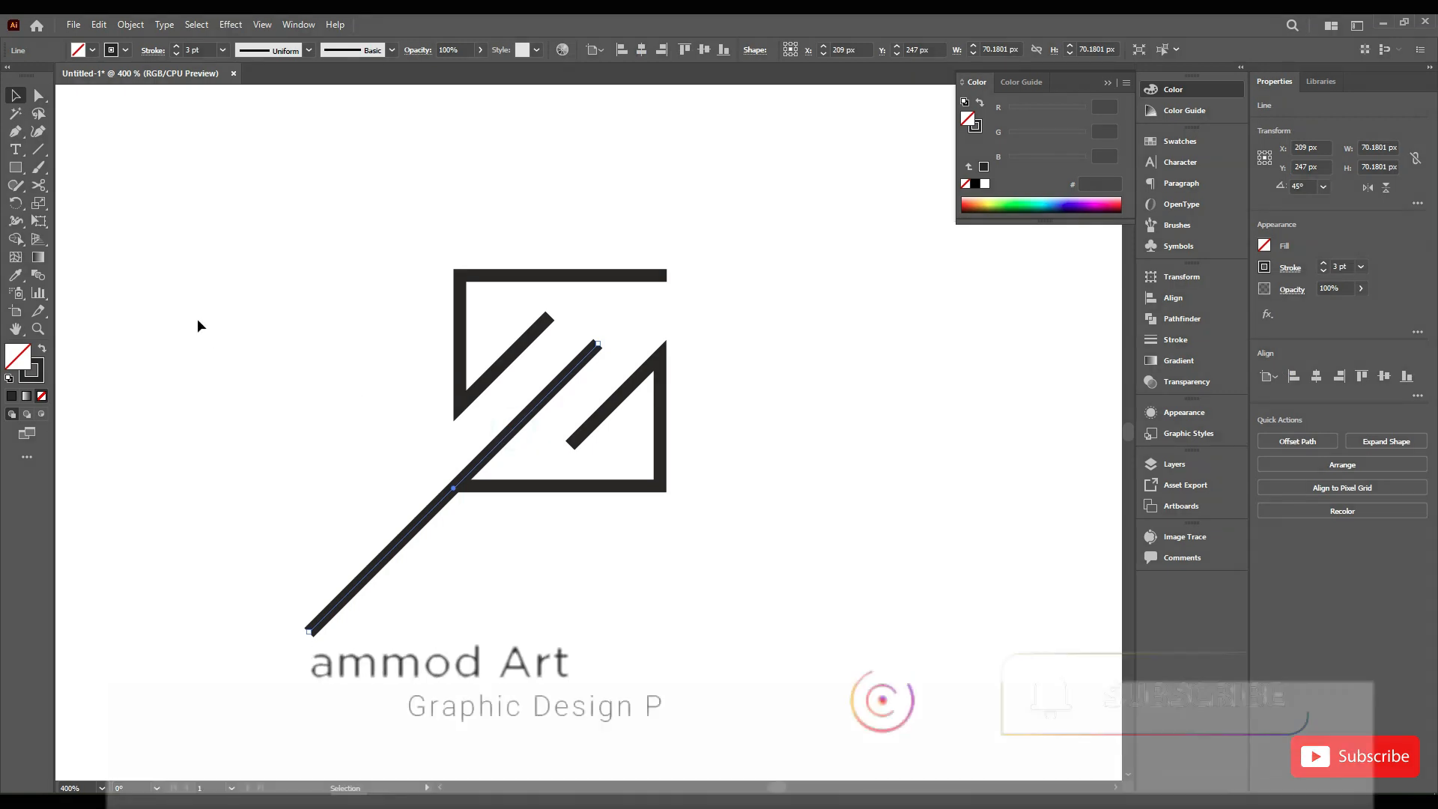
left_click(39, 185)
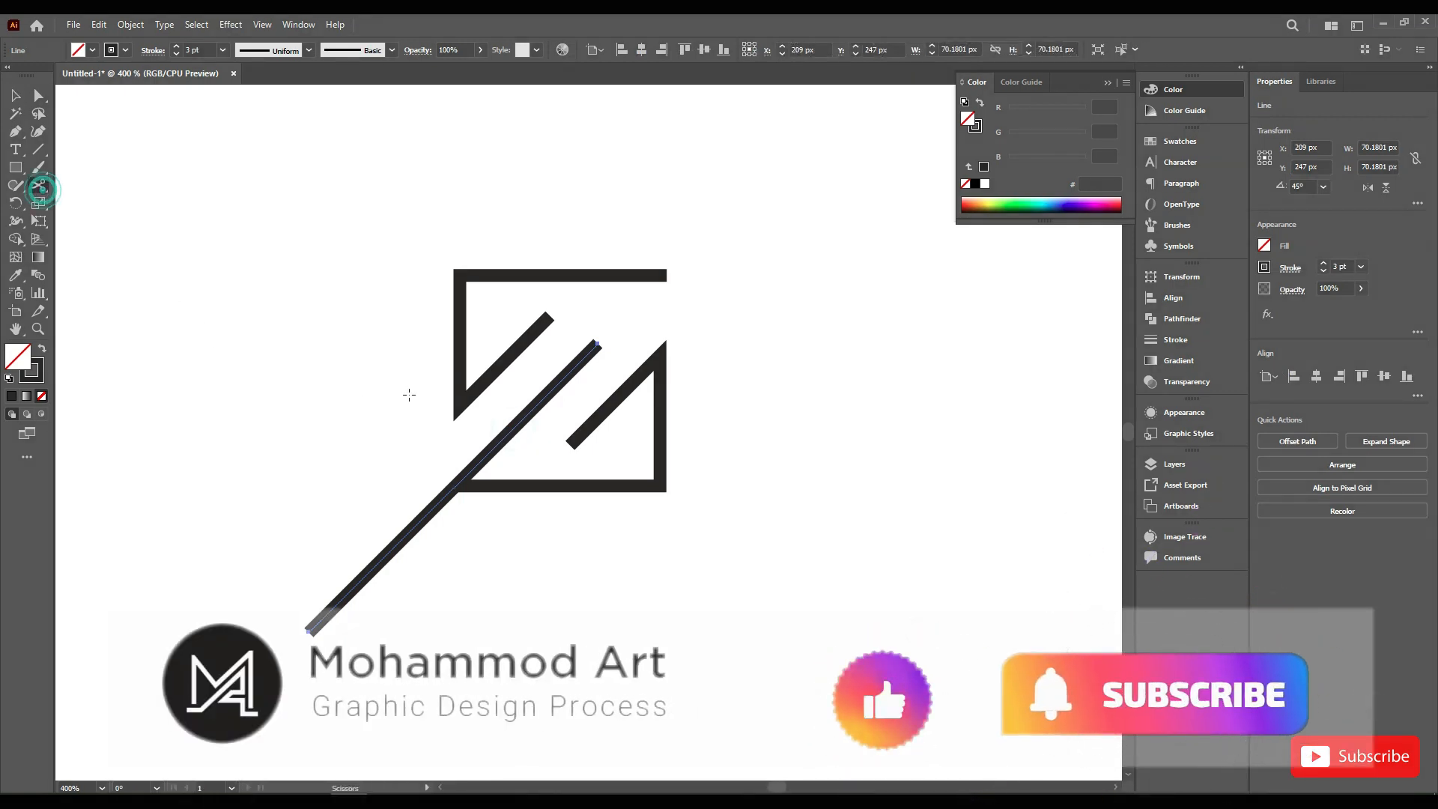
left_click(504, 435)
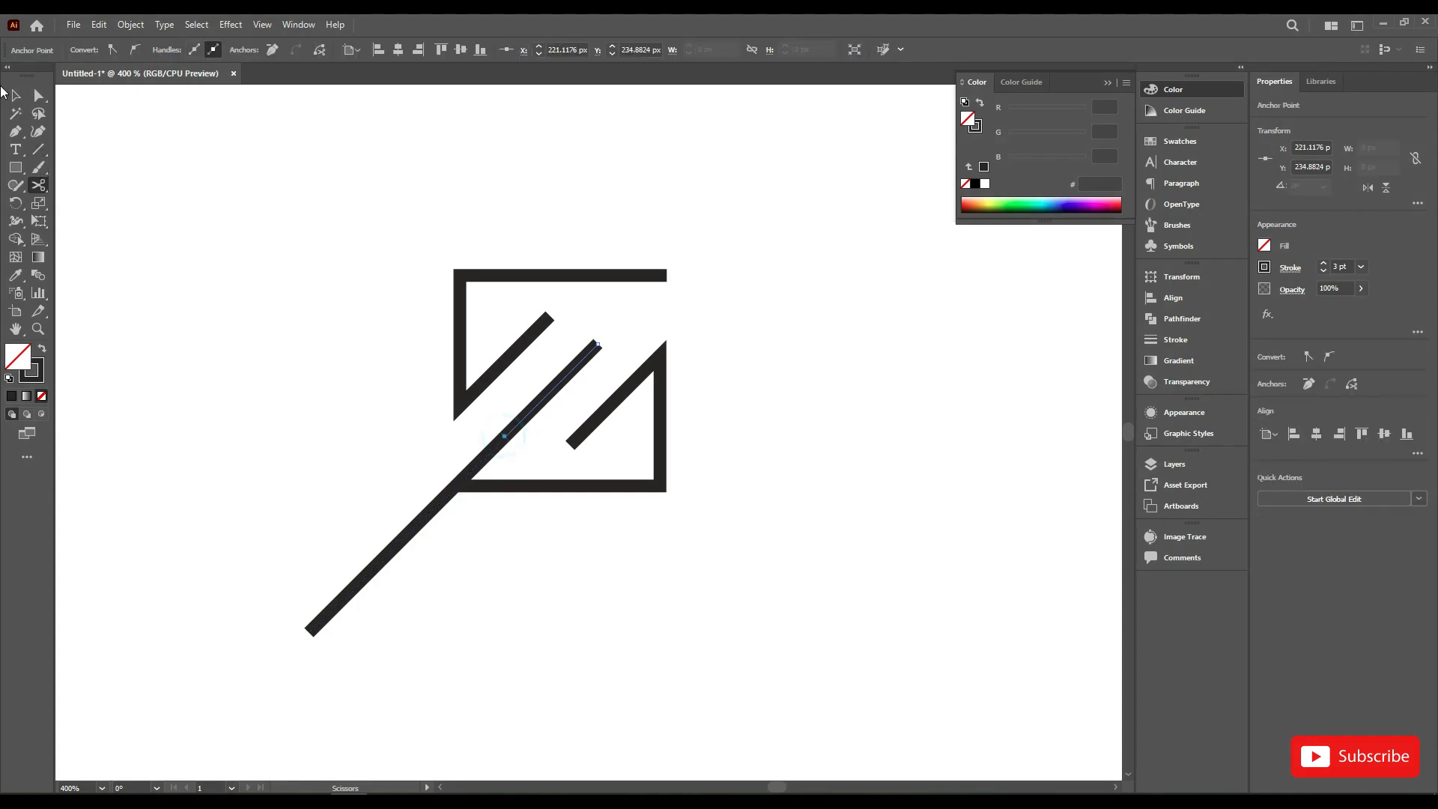
left_click(15, 100)
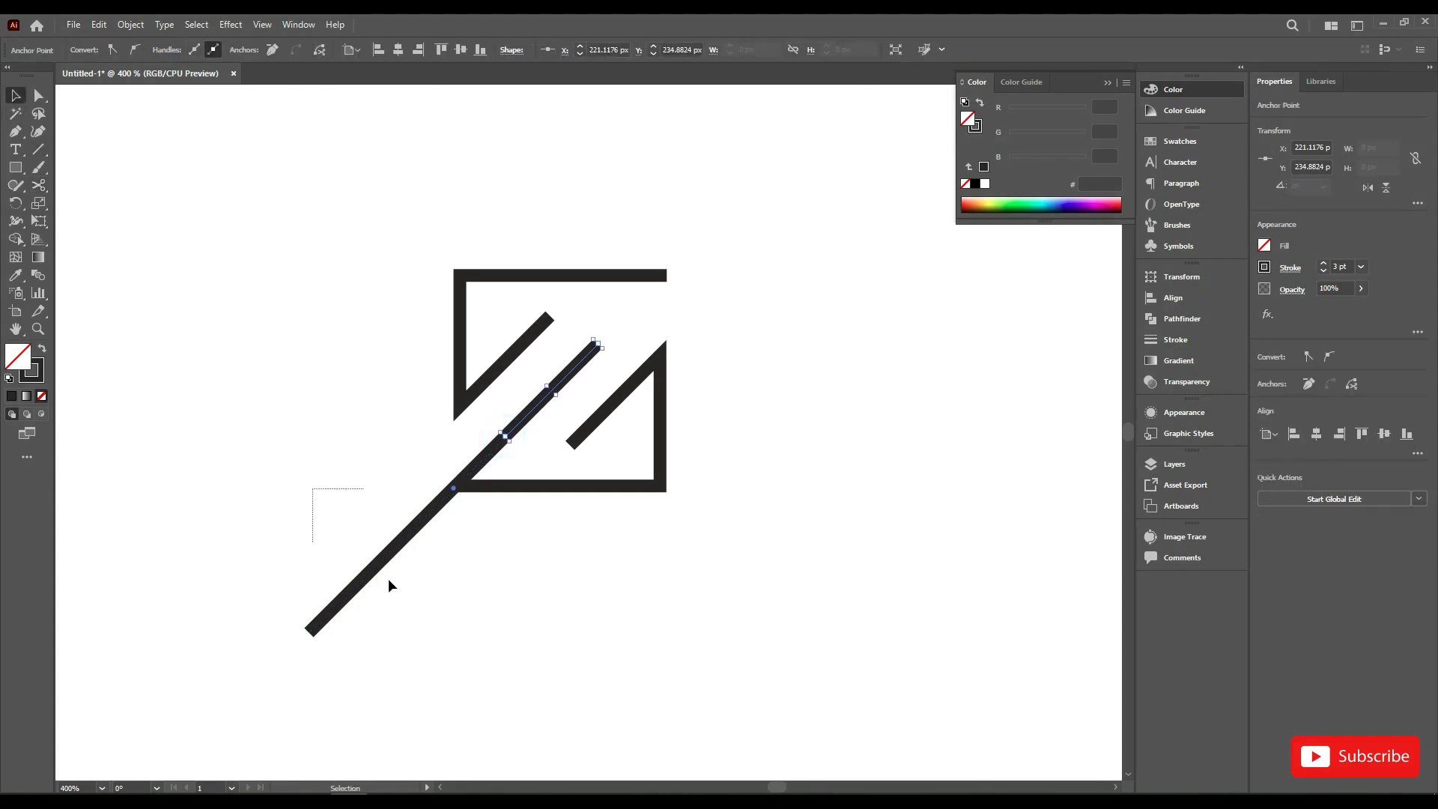
left_click_drag(357, 532, 425, 633)
key("Delete")
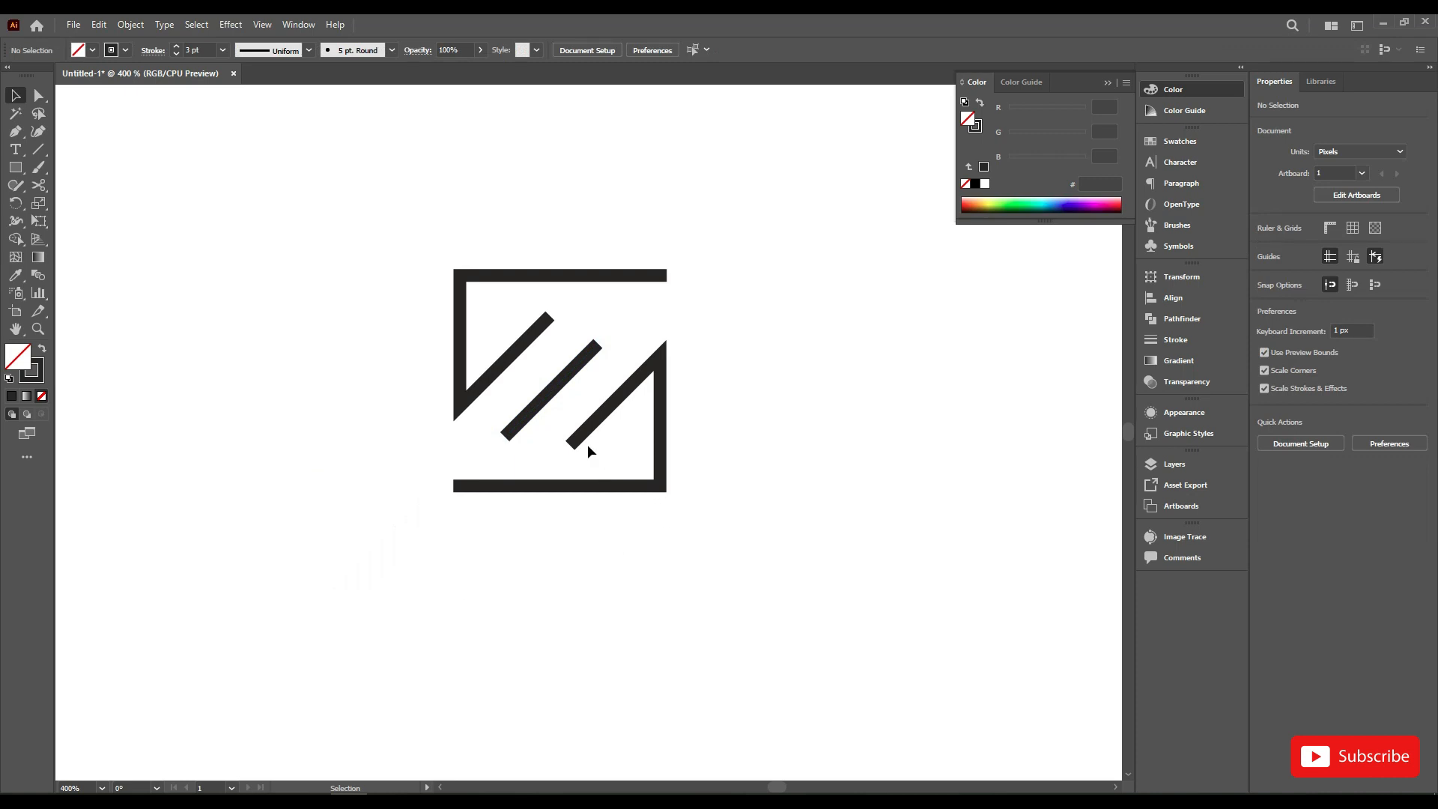
Step: Move the shortened middle diagonal slightly up and right along its own direction to centre it between the other two, and deselect it
scroll(596, 454, "up", 2)
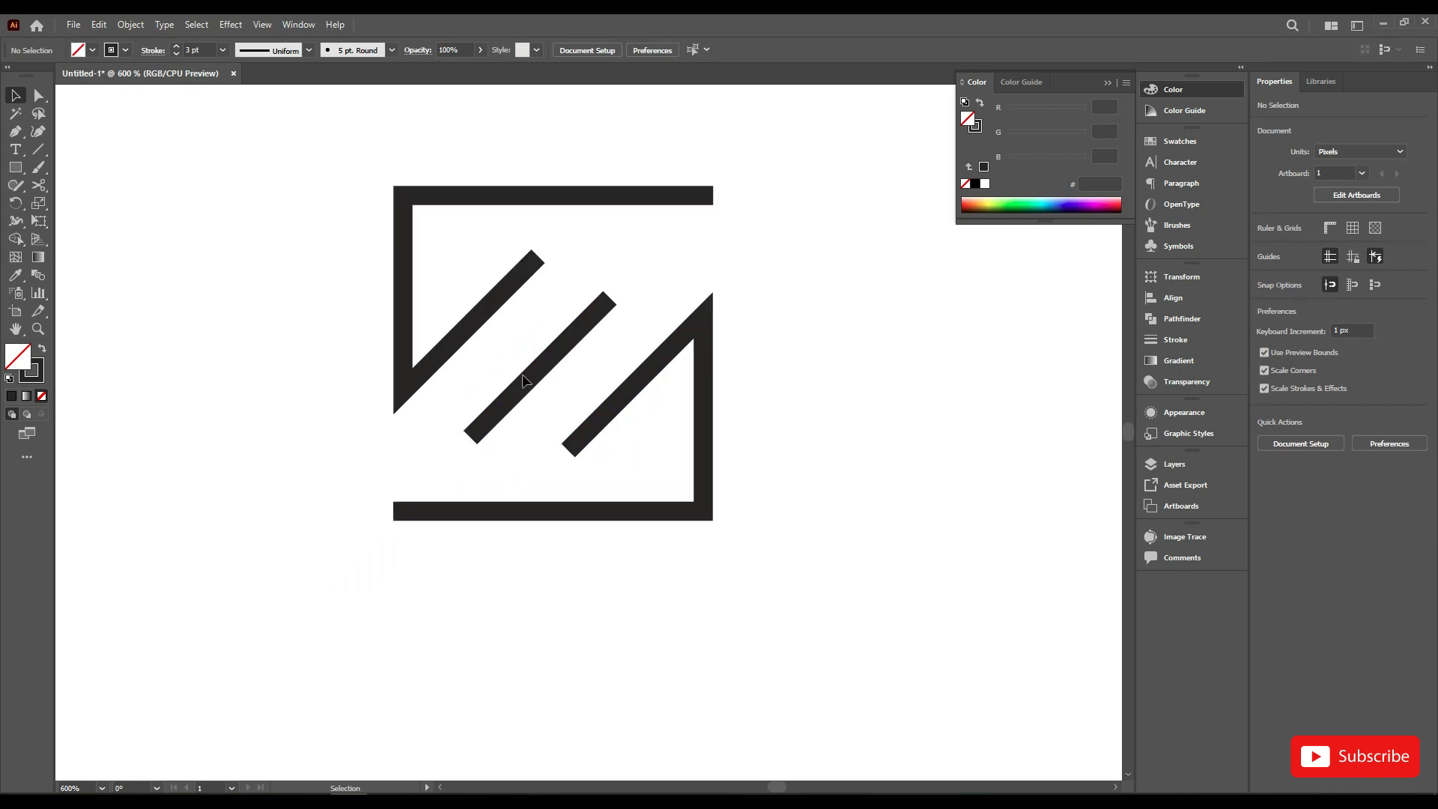
left_click_drag(532, 382, 545, 368)
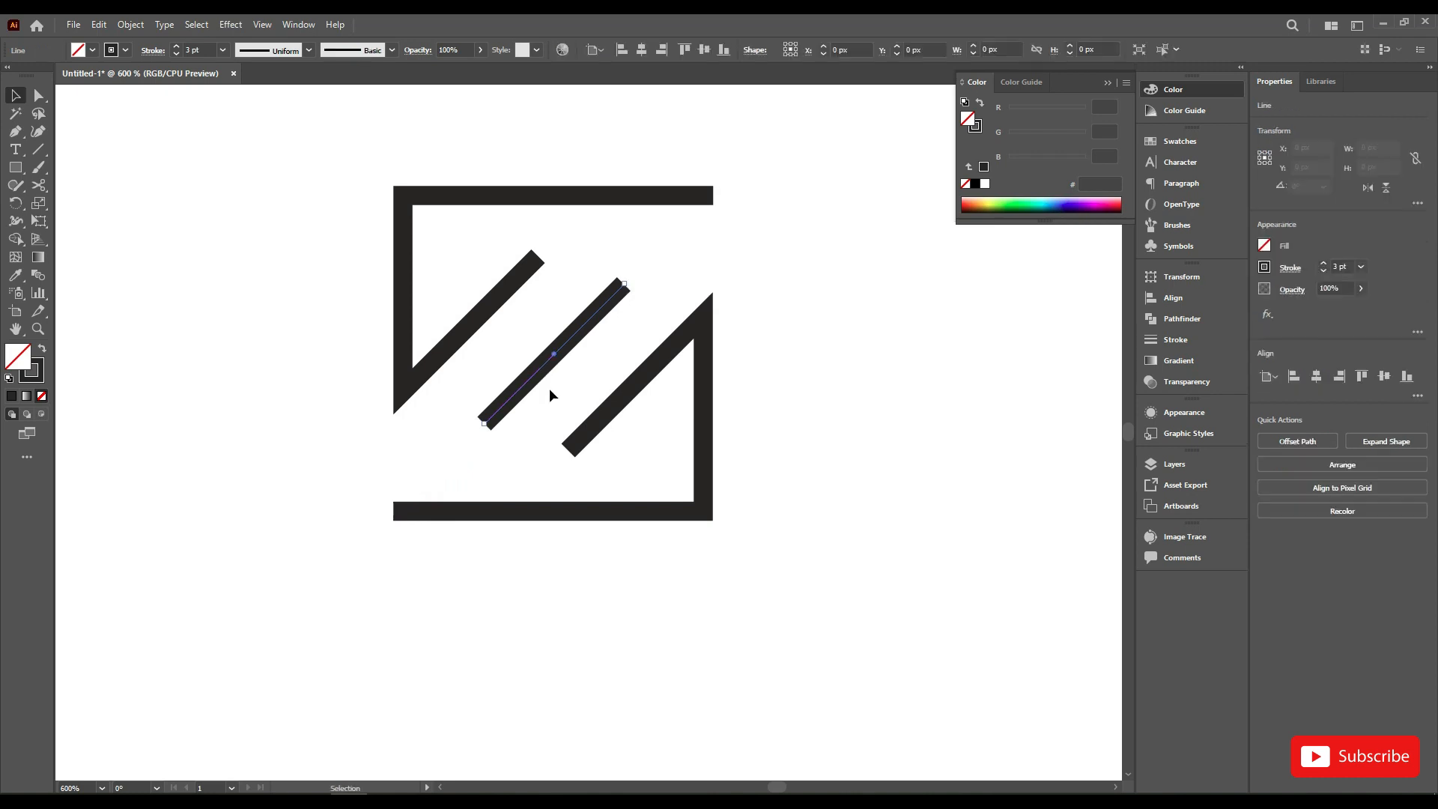
left_click(526, 442)
scroll(528, 444, "down", 2)
scroll(528, 457, "down", 1)
scroll(528, 457, "up", 1)
Step: Select all the logo's paths and set their stroke weight to 5 pt
left_click_drag(343, 257, 674, 516)
scroll(694, 483, "up", 1)
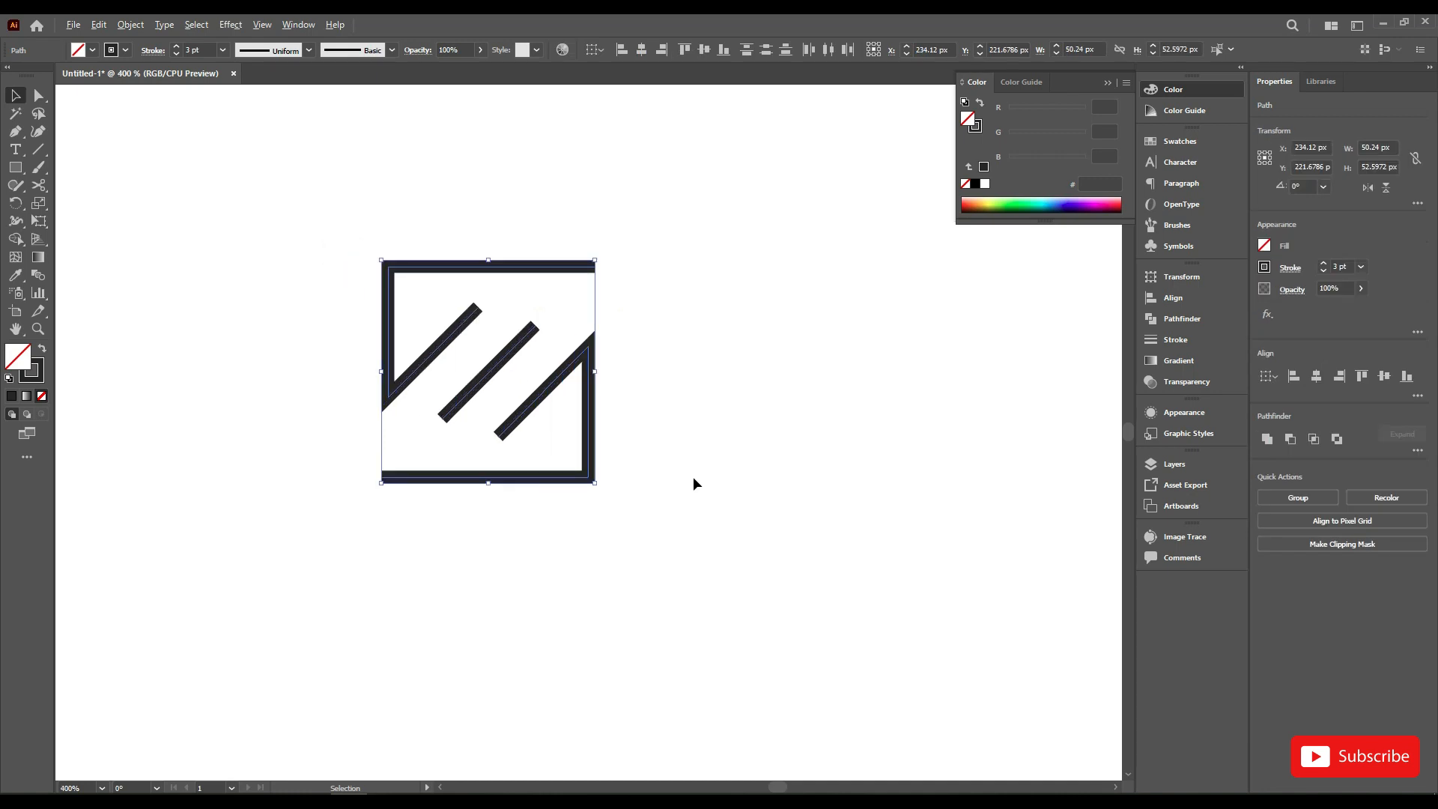
scroll(694, 482, "up", 1)
left_click(176, 52)
left_click(177, 48)
left_click(177, 48)
left_click(177, 48)
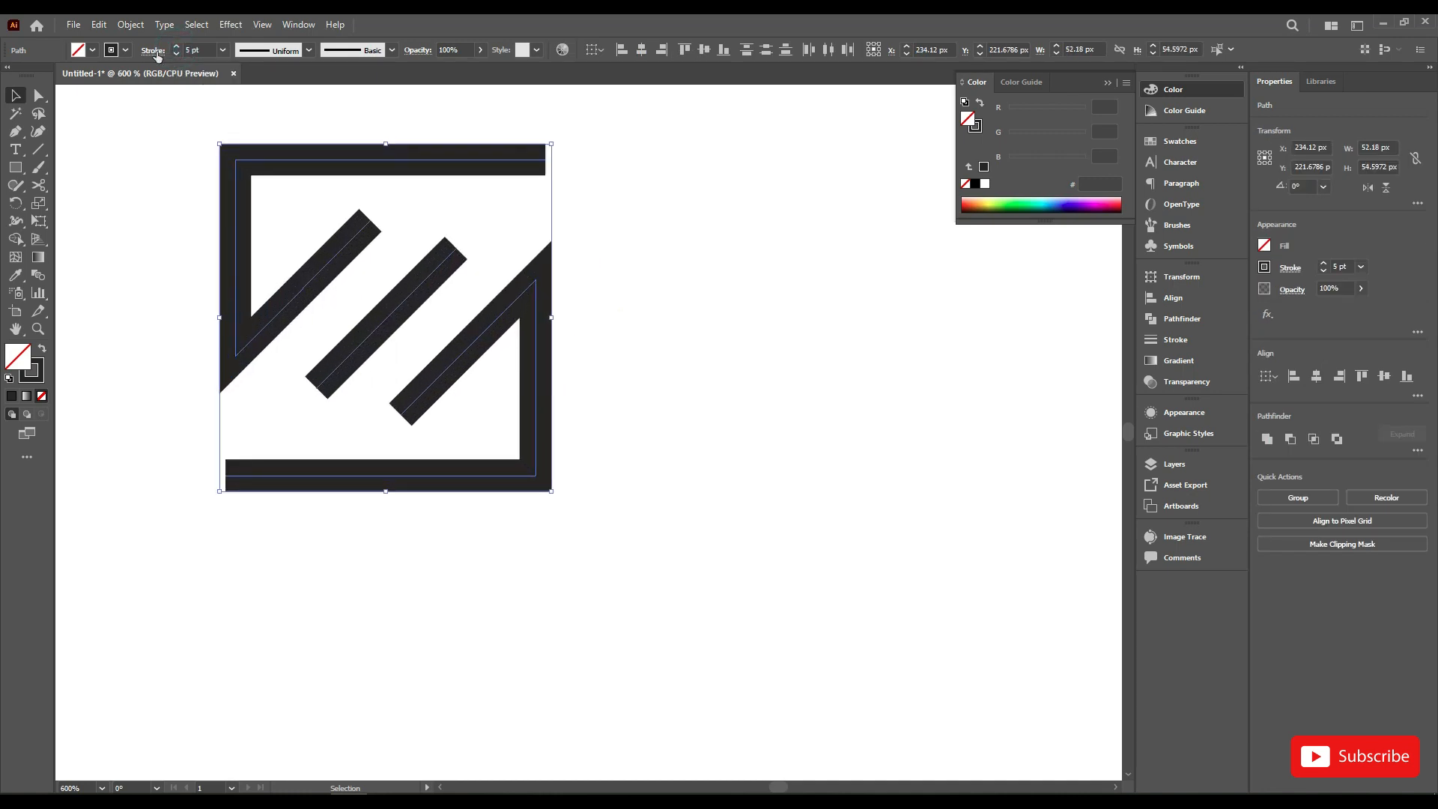
Step: Give the logo's strokes round joins and round caps, and deselect them
left_click(153, 51)
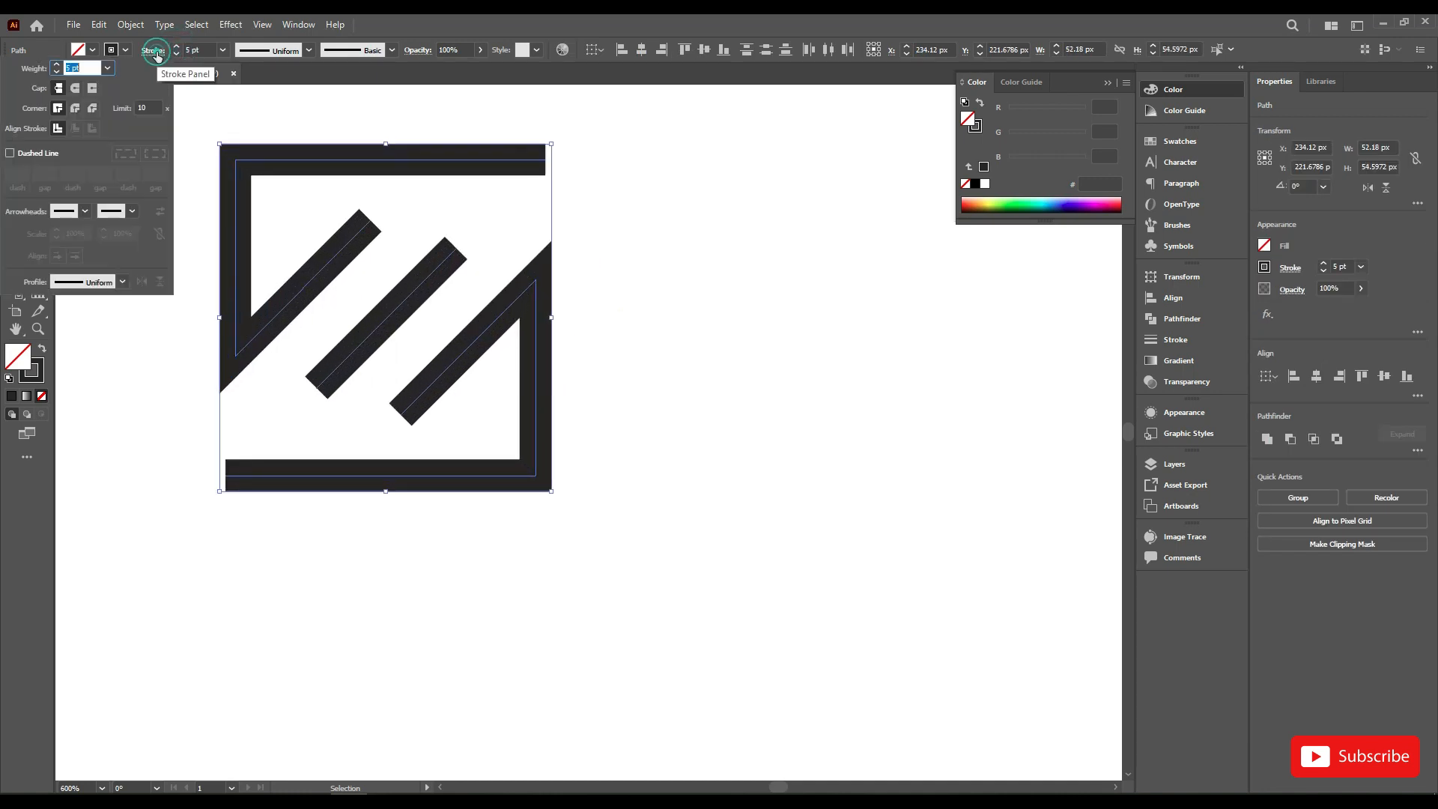
left_click(76, 109)
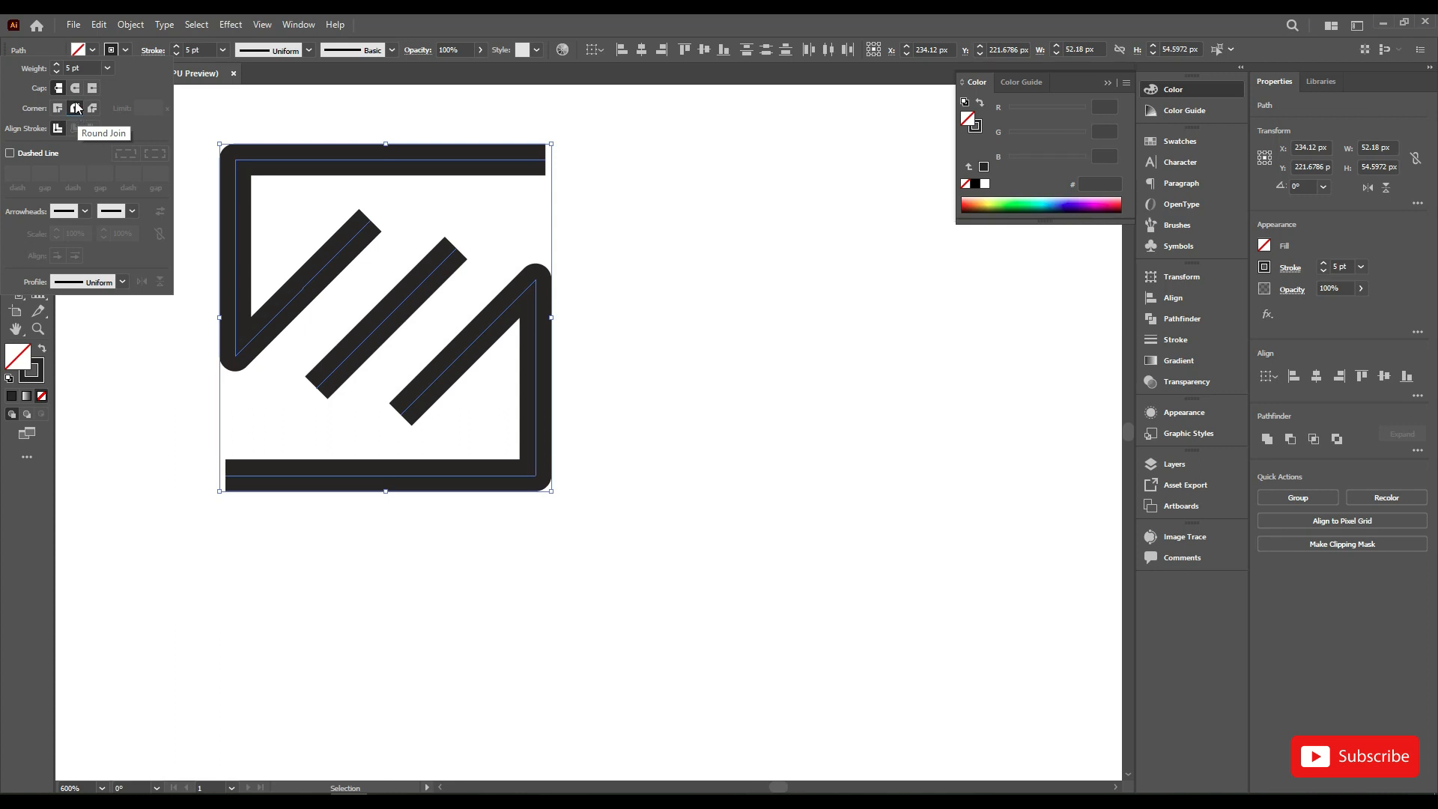
left_click(74, 88)
left_click(613, 325)
left_click(614, 318)
left_click_drag(615, 306, 677, 356)
scroll(672, 360, "down", 1)
Step: Set the stroke weight of all the logo's paths to 7 pt and deselect them
left_click_drag(254, 189, 819, 572)
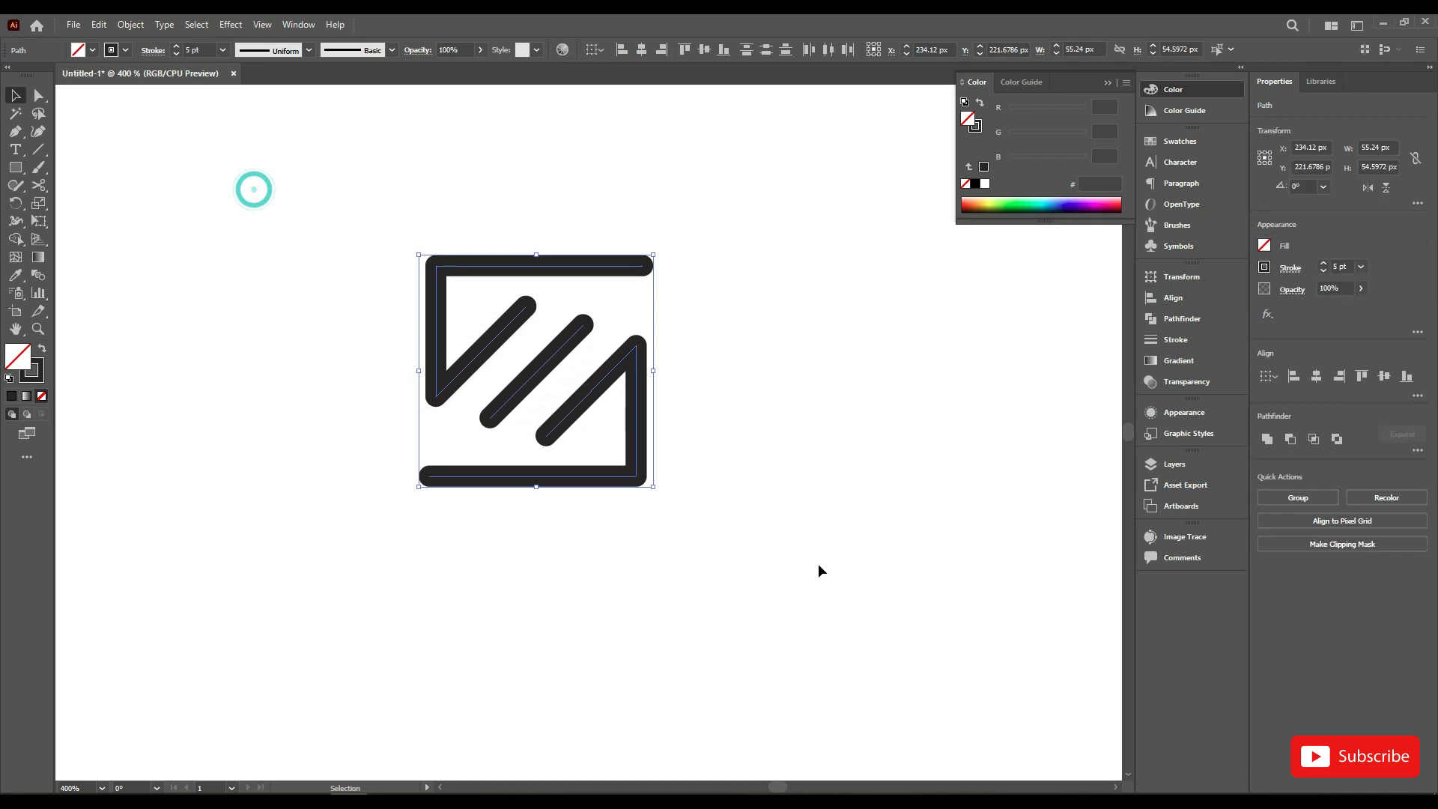
left_click(177, 47)
left_click(177, 47)
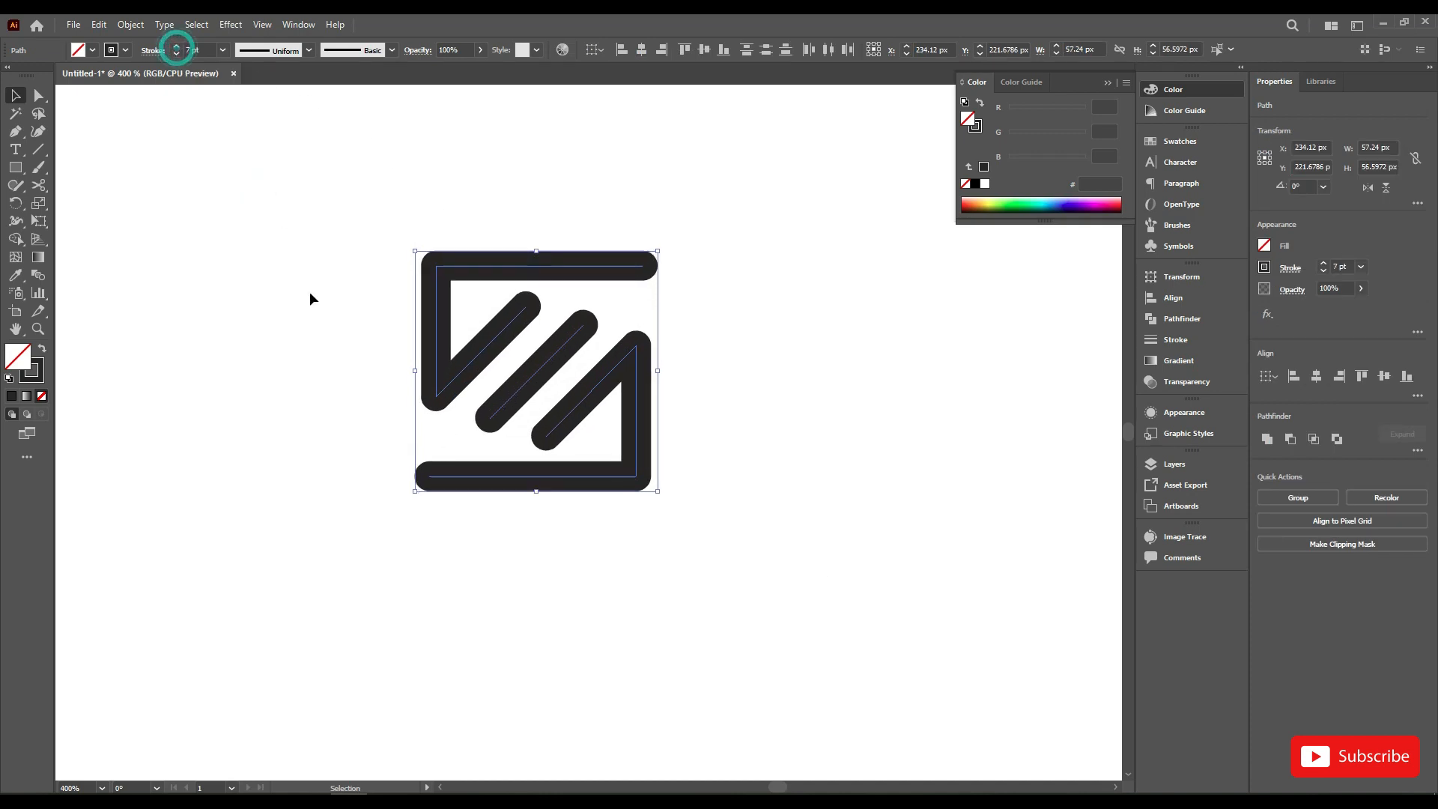
left_click(310, 292)
left_click_drag(881, 546, 806, 556)
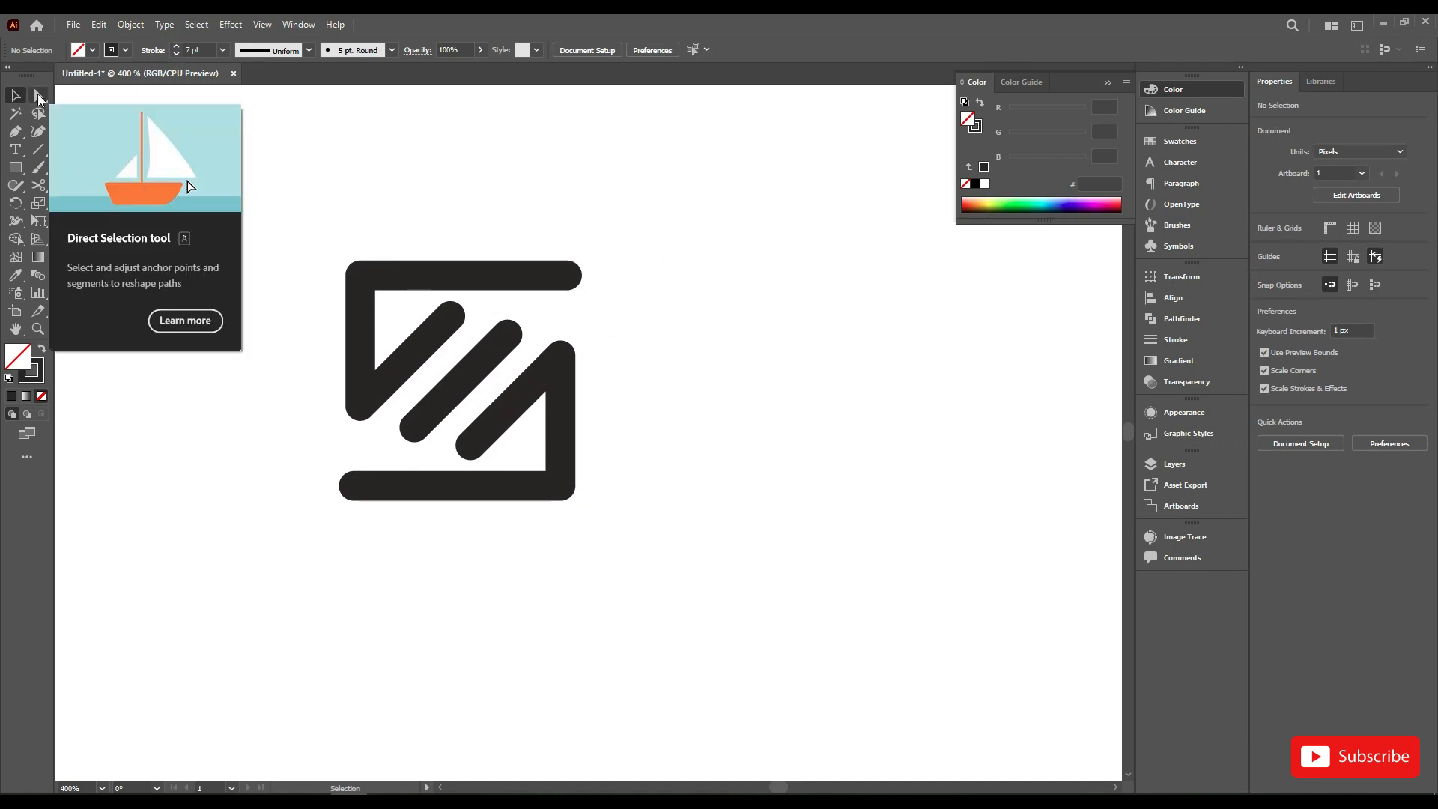
Step: Create a three-sided polygon with a 50 px radius to the right of the logo
right_click(15, 168)
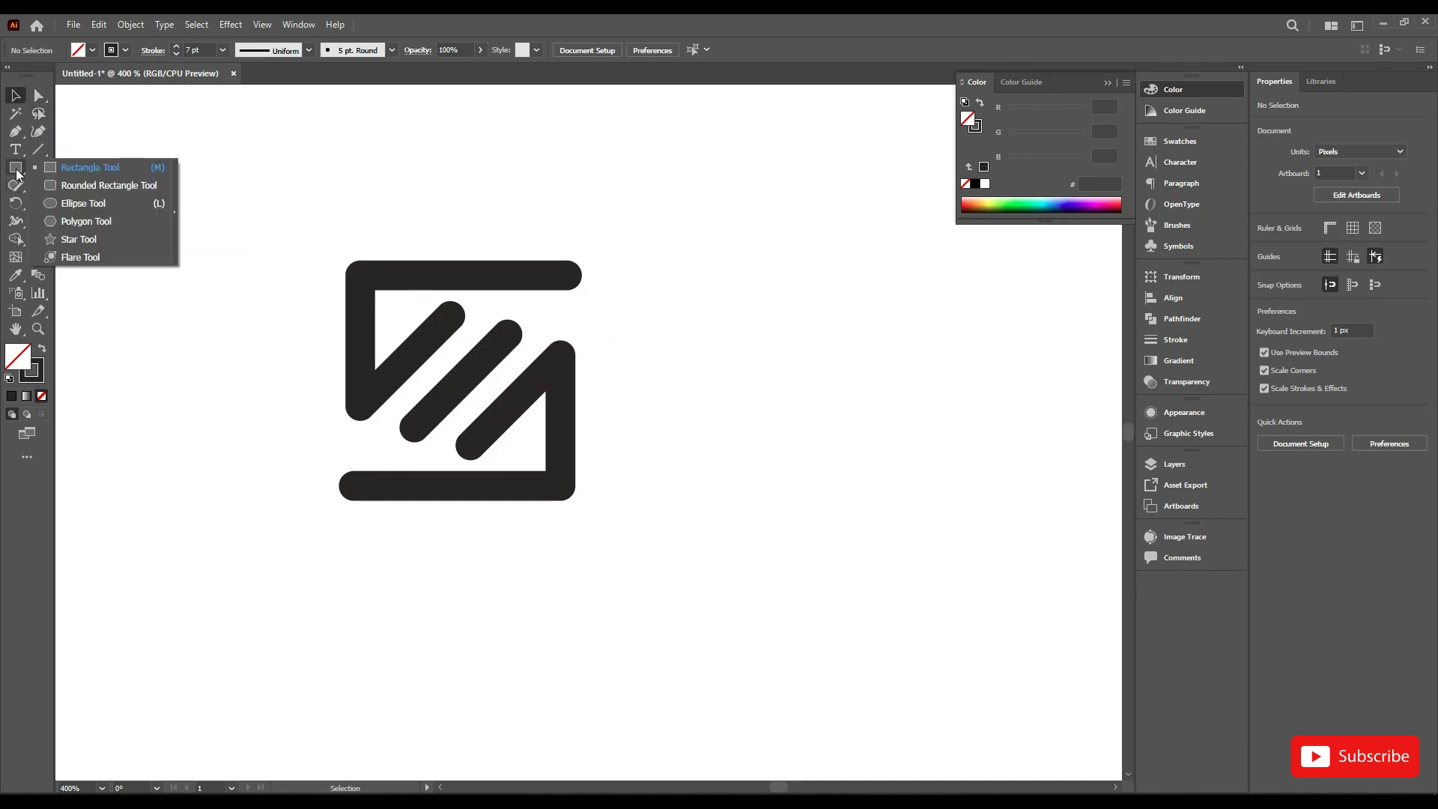
left_click(98, 222)
left_click(809, 410)
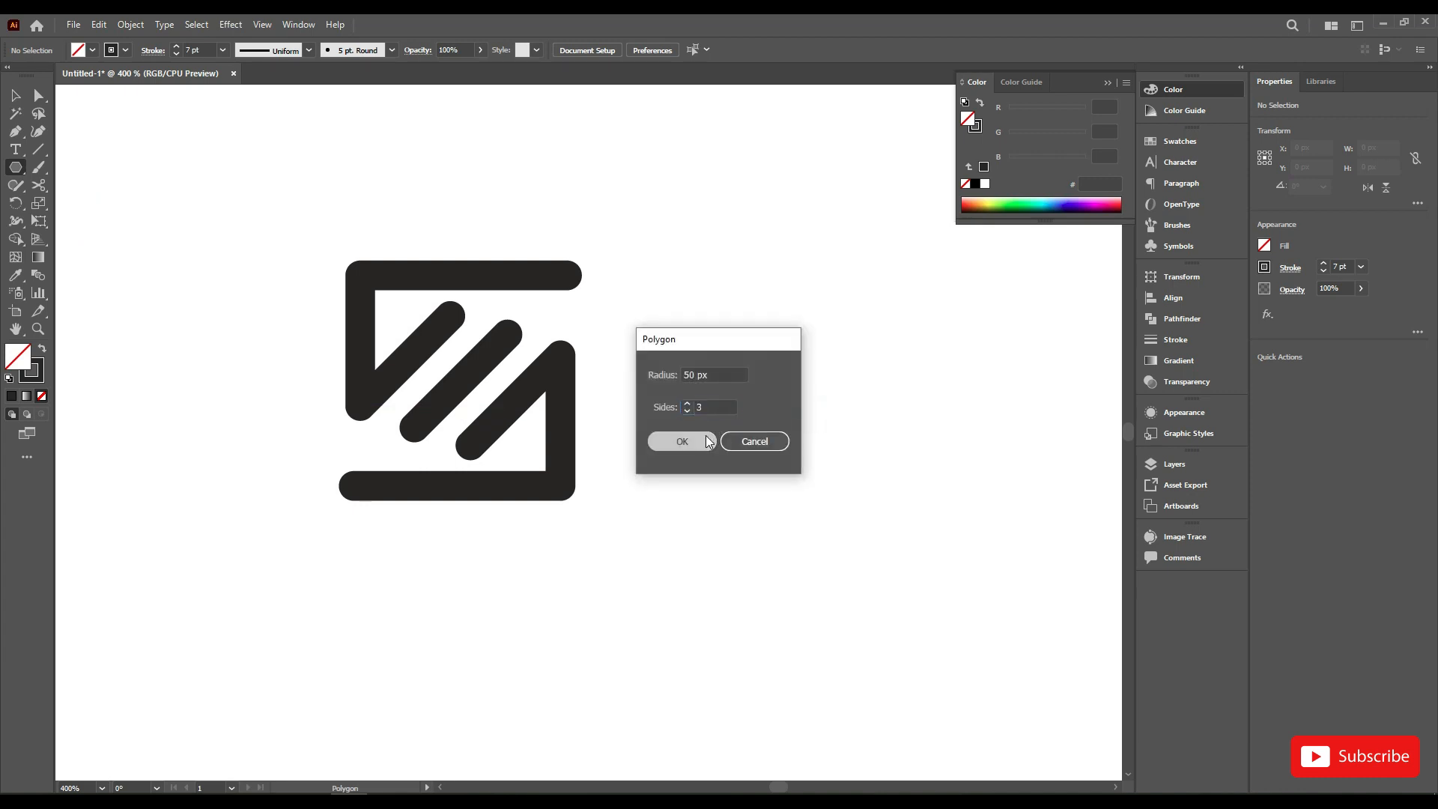
left_click(681, 442)
left_click(17, 98)
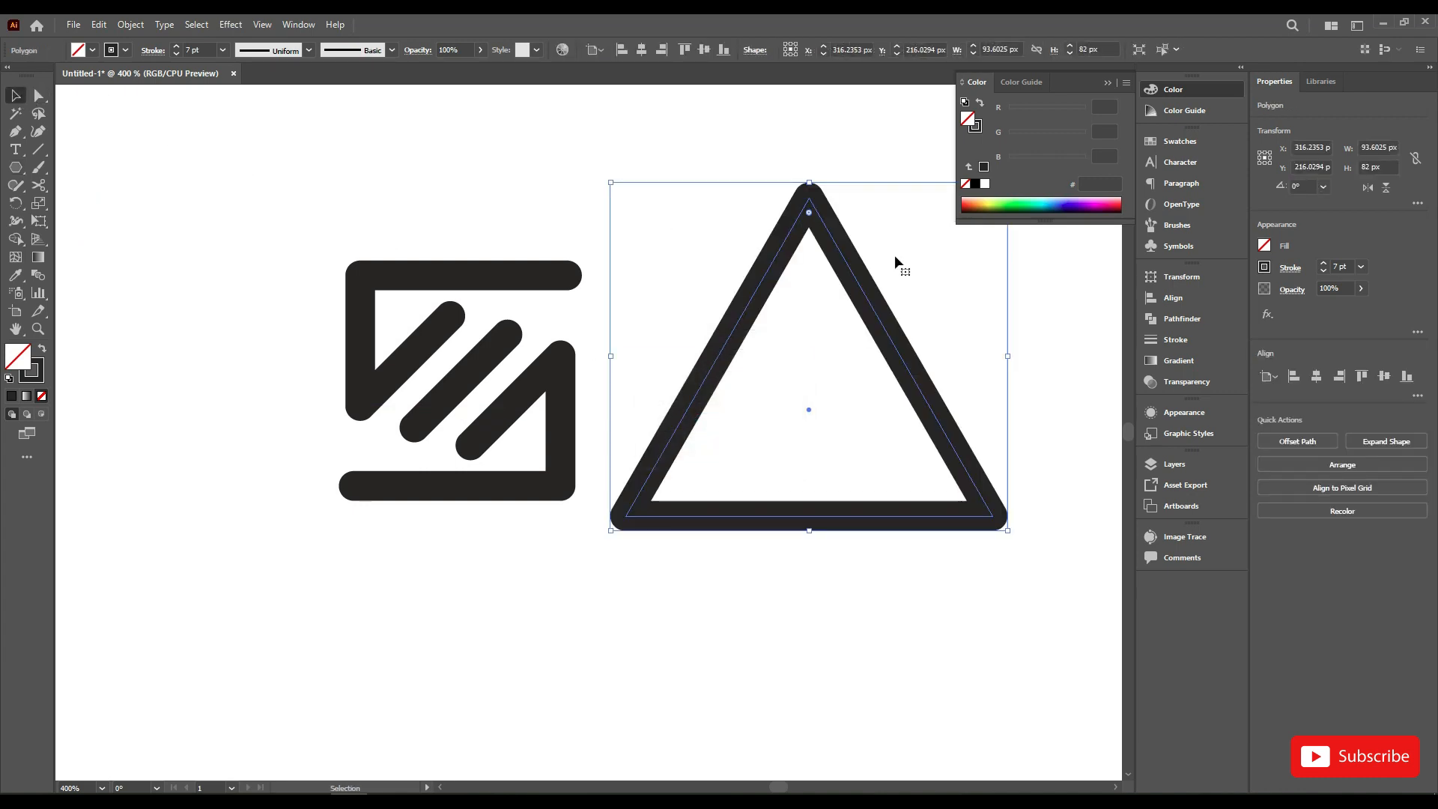
Step: Scale the triangle down to about 18 by 20 px and rotate it to 90° so it points left
left_click_drag(811, 181, 881, 586)
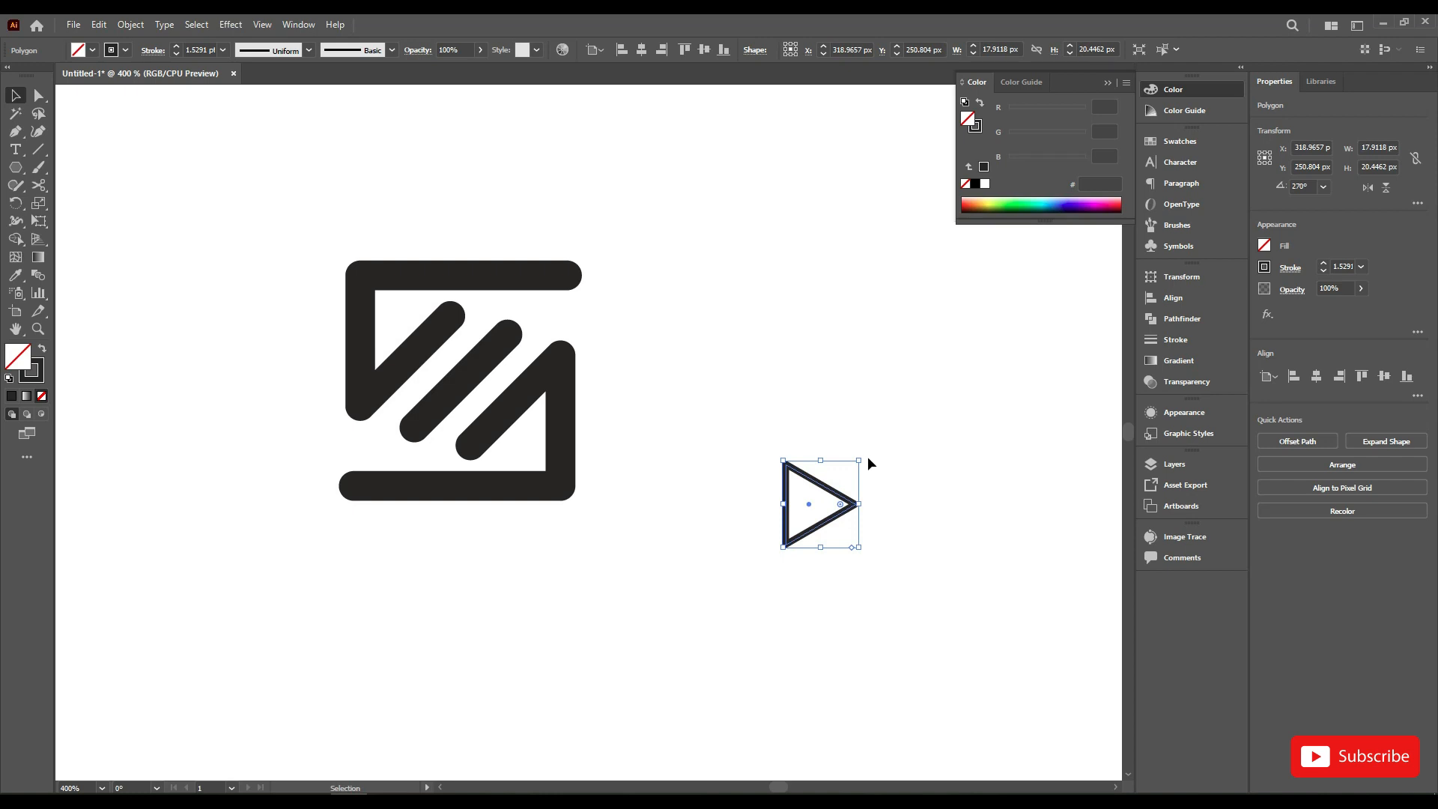
left_click_drag(866, 458, 767, 544)
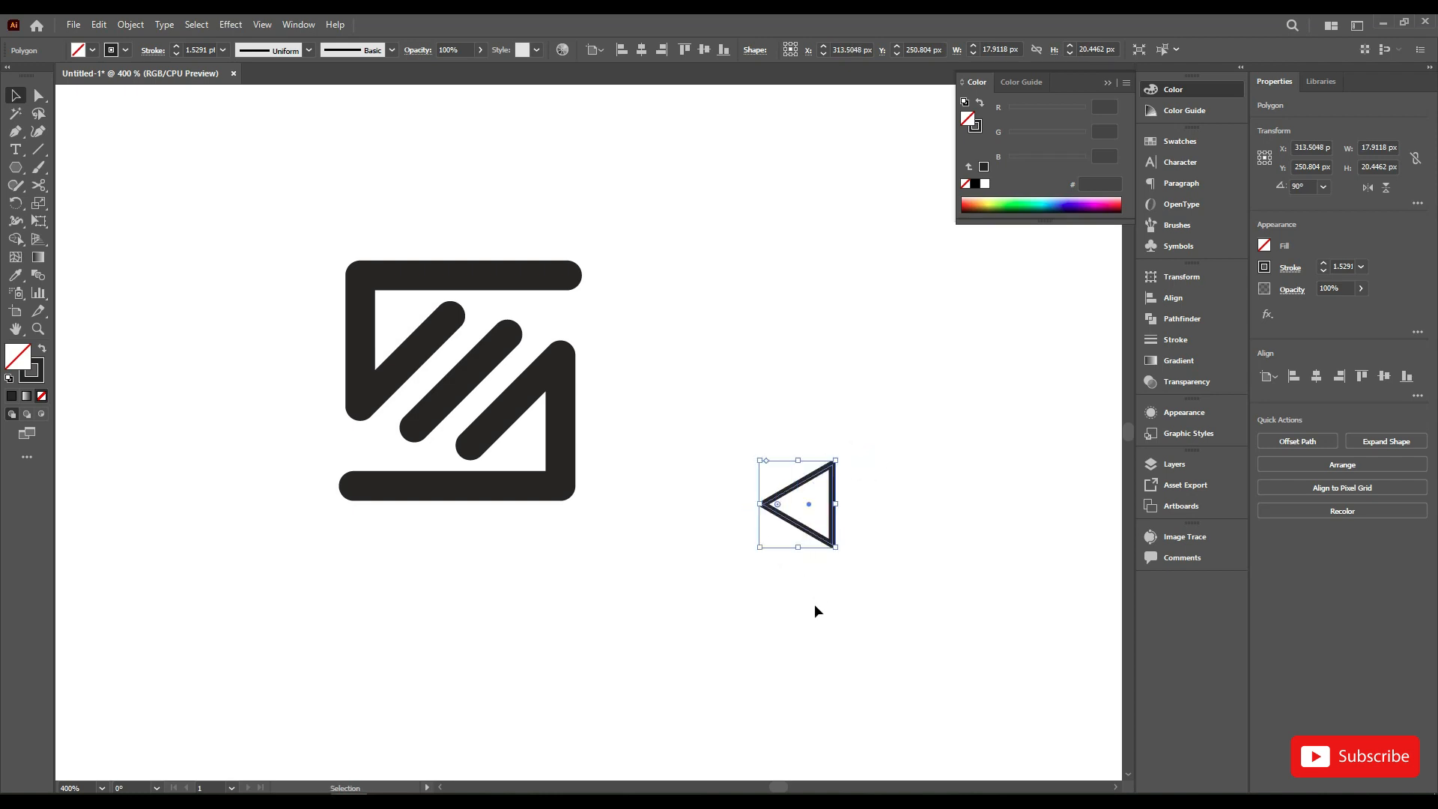
left_click(815, 605)
Step: Move the triangle beside the logo's right edge and enlarge it proportionally to about 25 by 28 px
left_click_drag(831, 499, 715, 426)
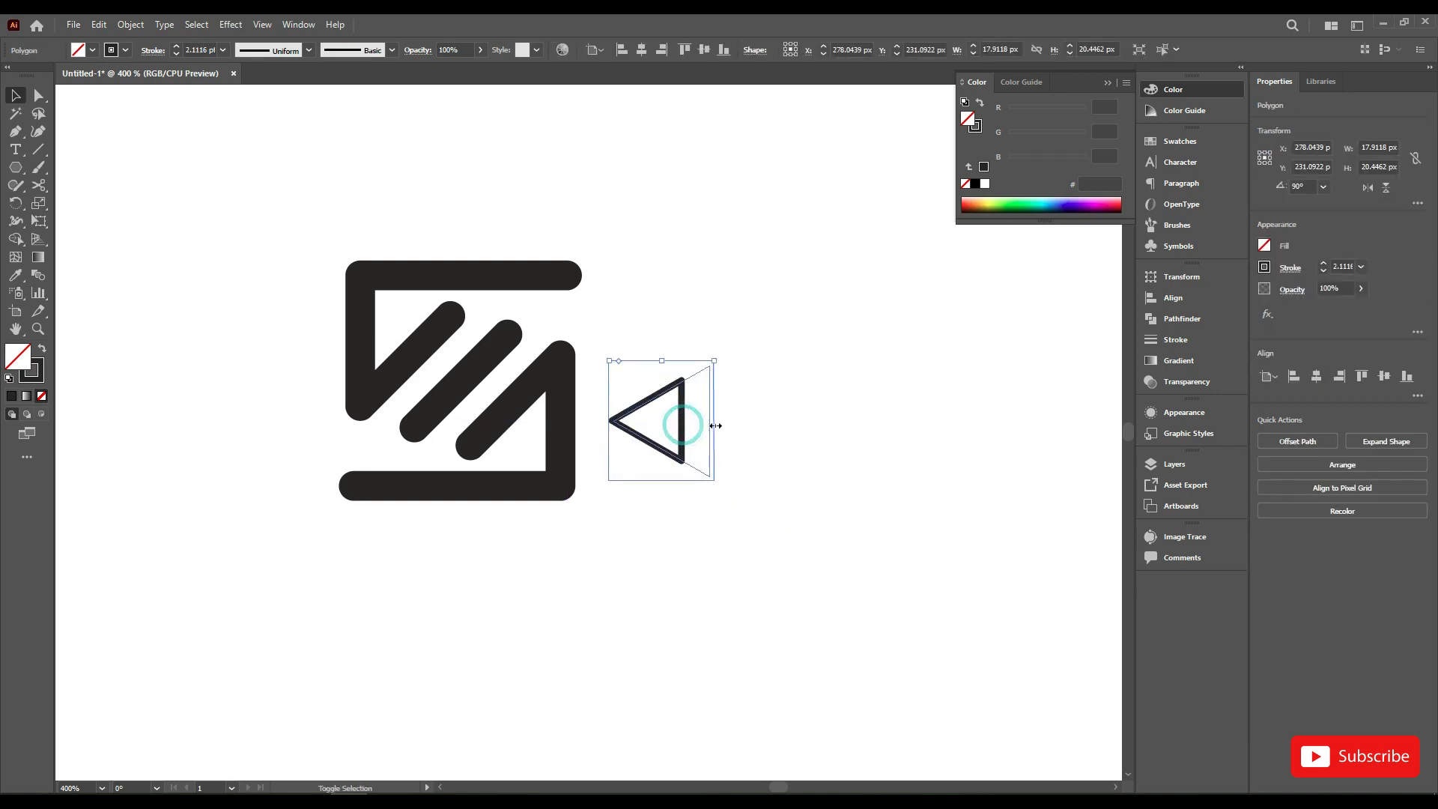
left_click(825, 424)
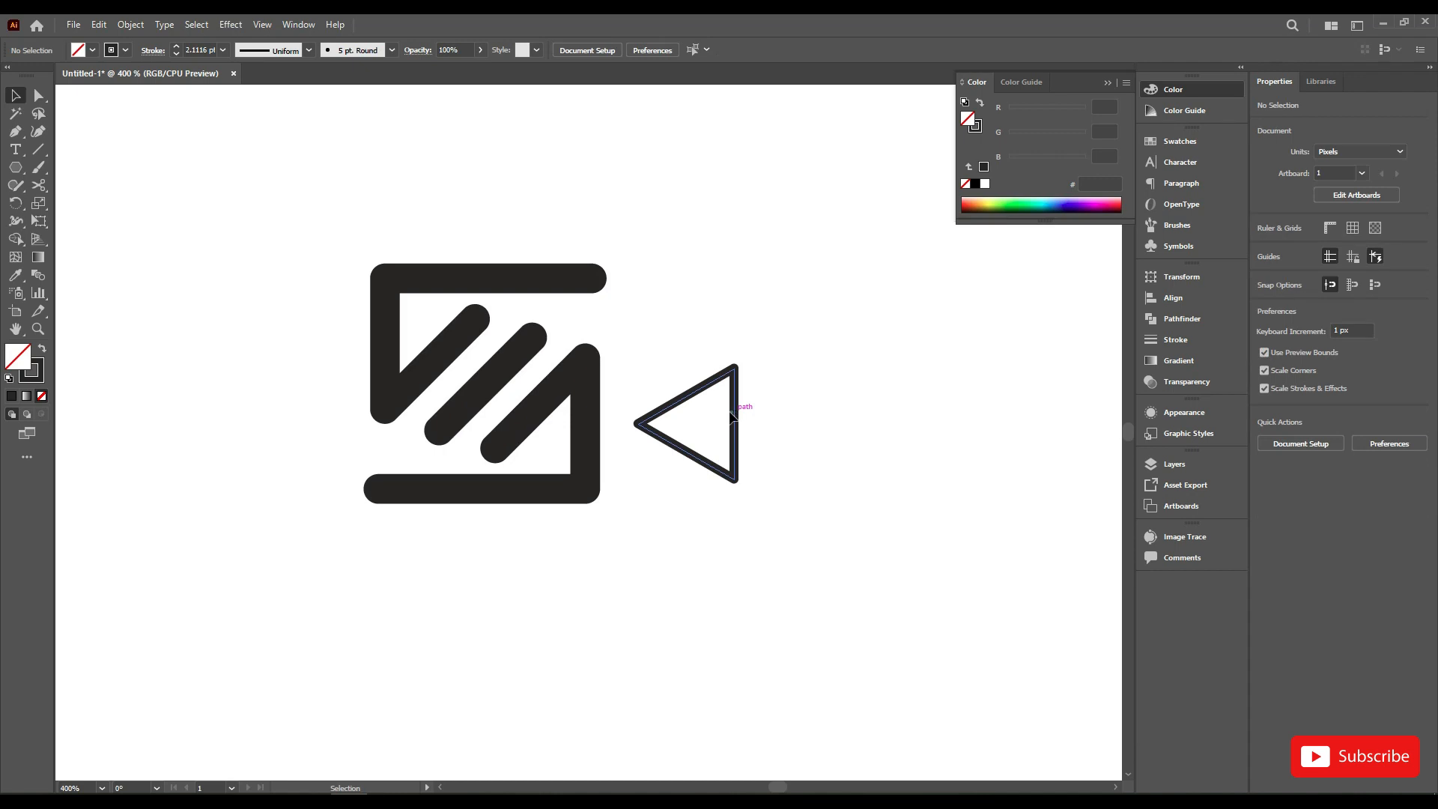
left_click_drag(733, 412, 720, 410)
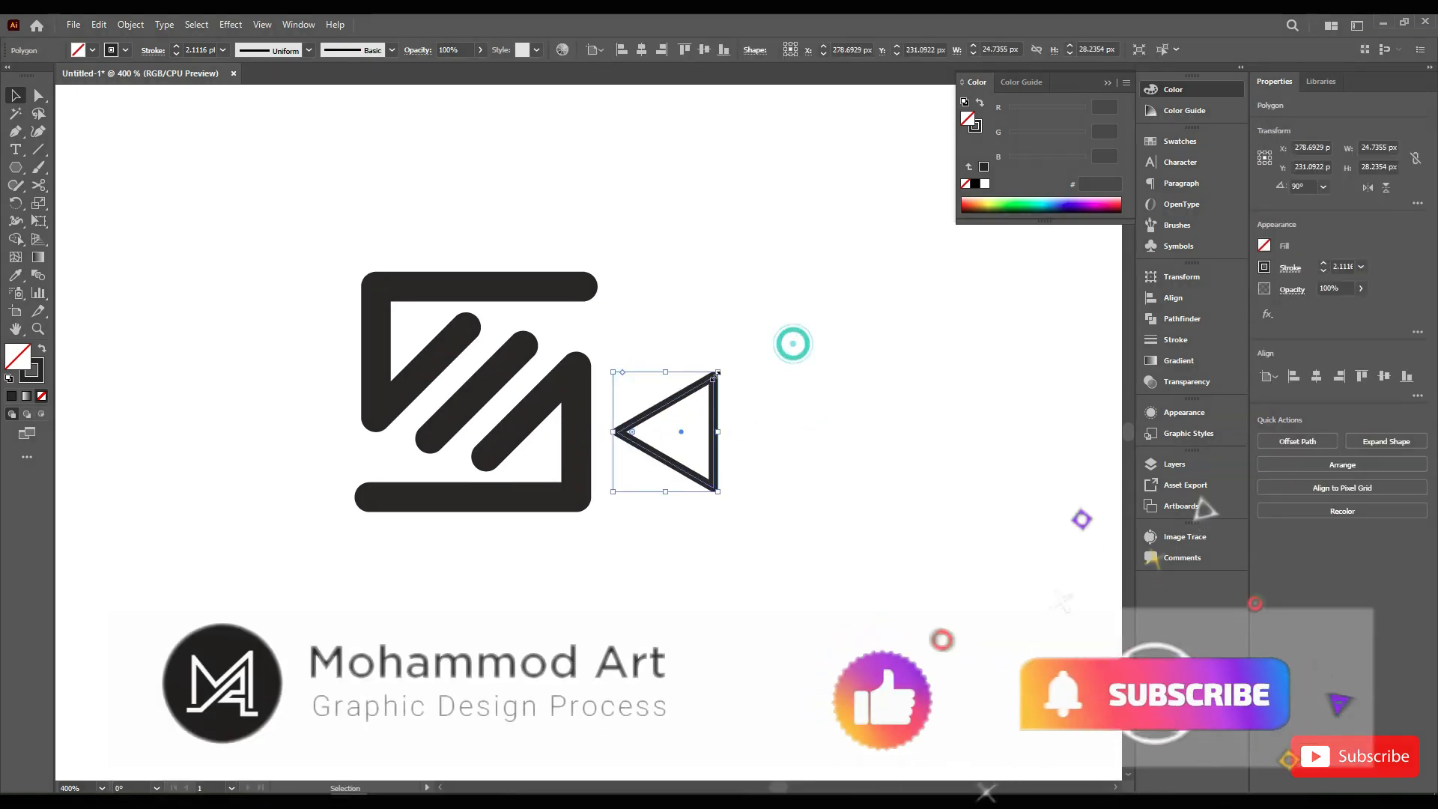
Step: Swap the triangle's fill and stroke to make it solid dark without an outline, and switch to the Direct Selection tool
left_click(42, 351)
key("a")
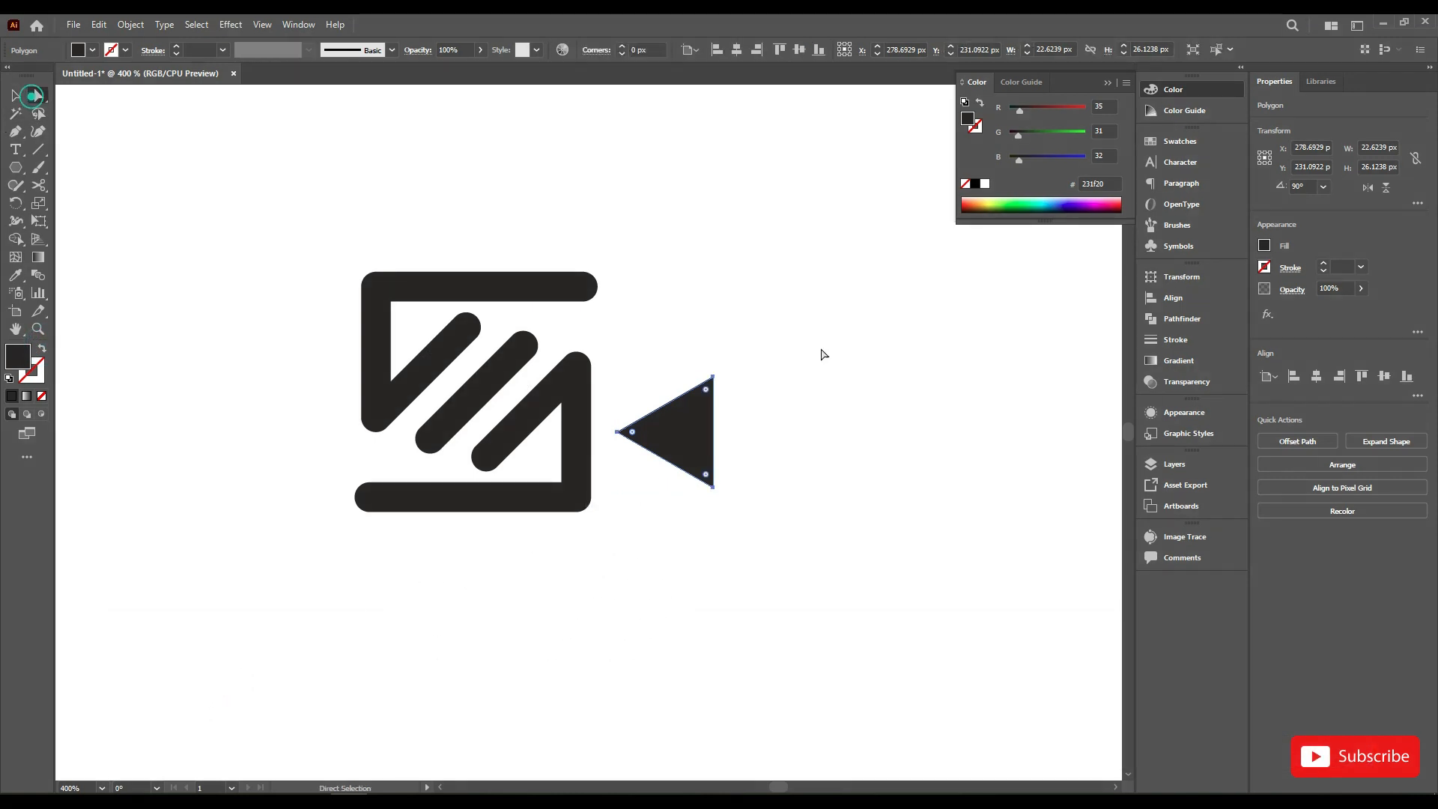
scroll(742, 433, "up", 1)
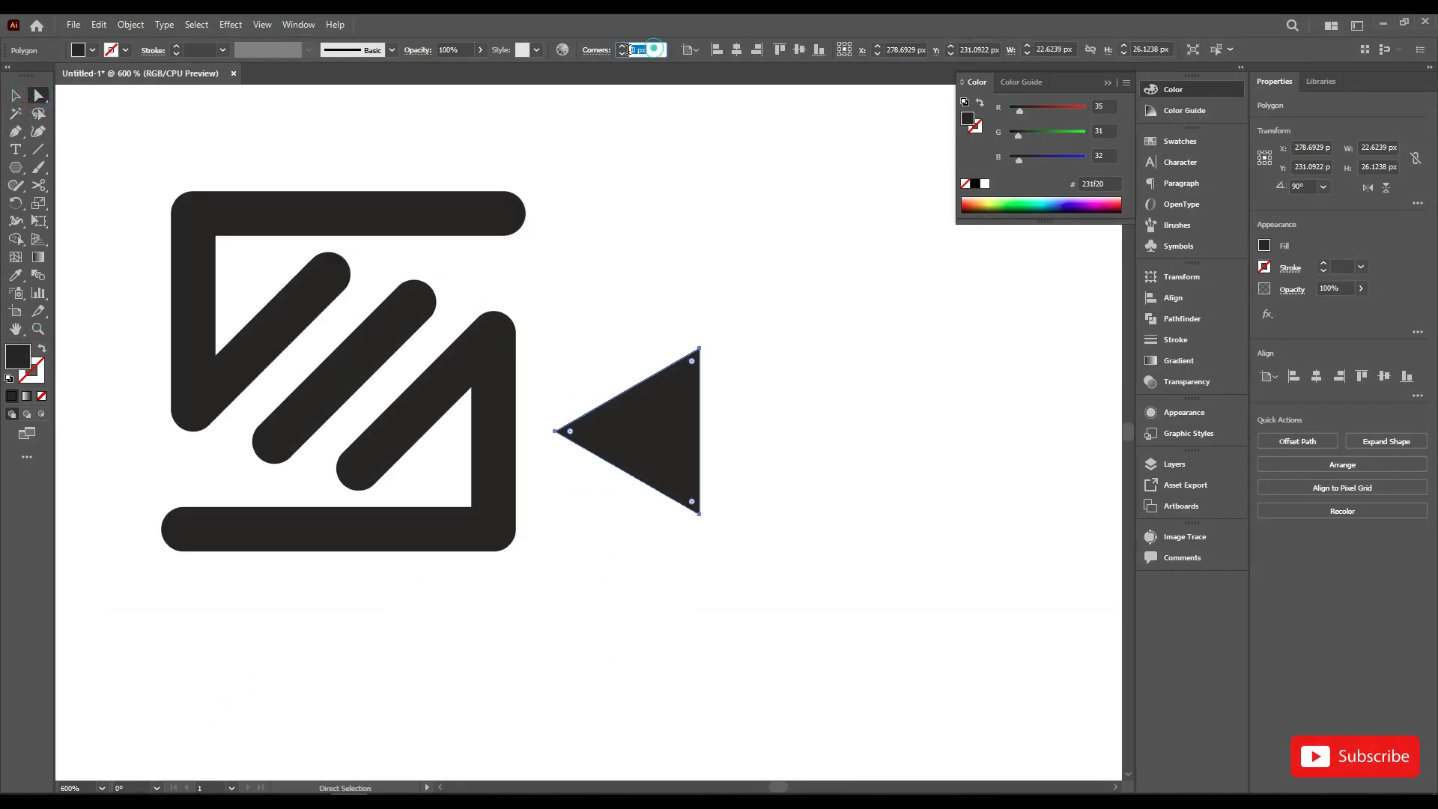